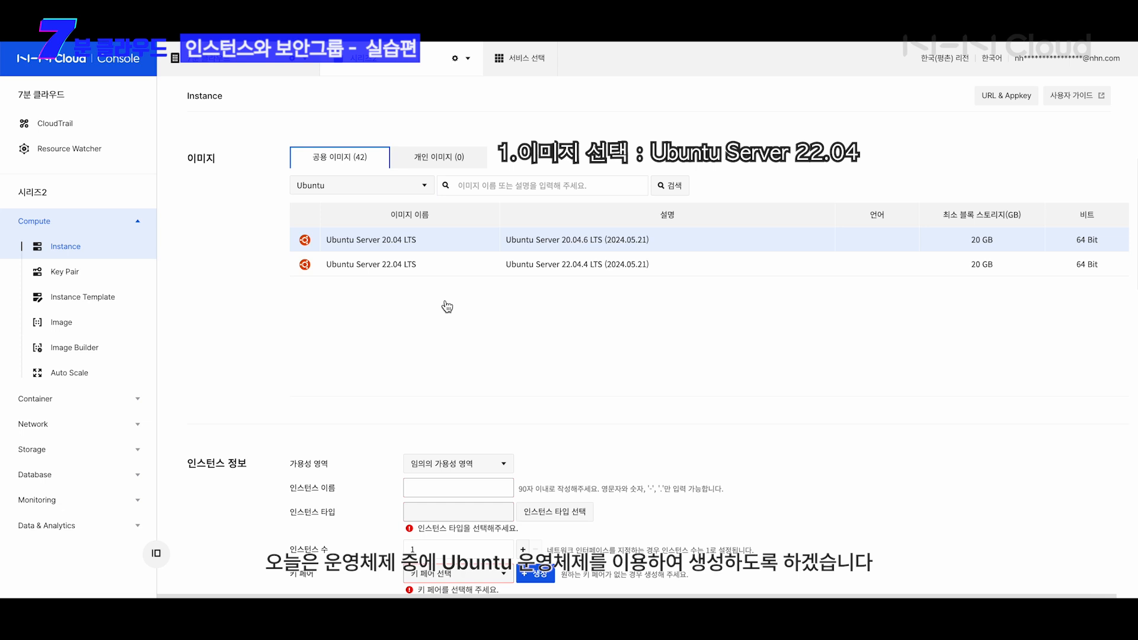
# Choose the Ubuntu Server 22.04 LTS image and set the availability zone to 임의의 가용성 영역.
pyautogui.click(449, 274)
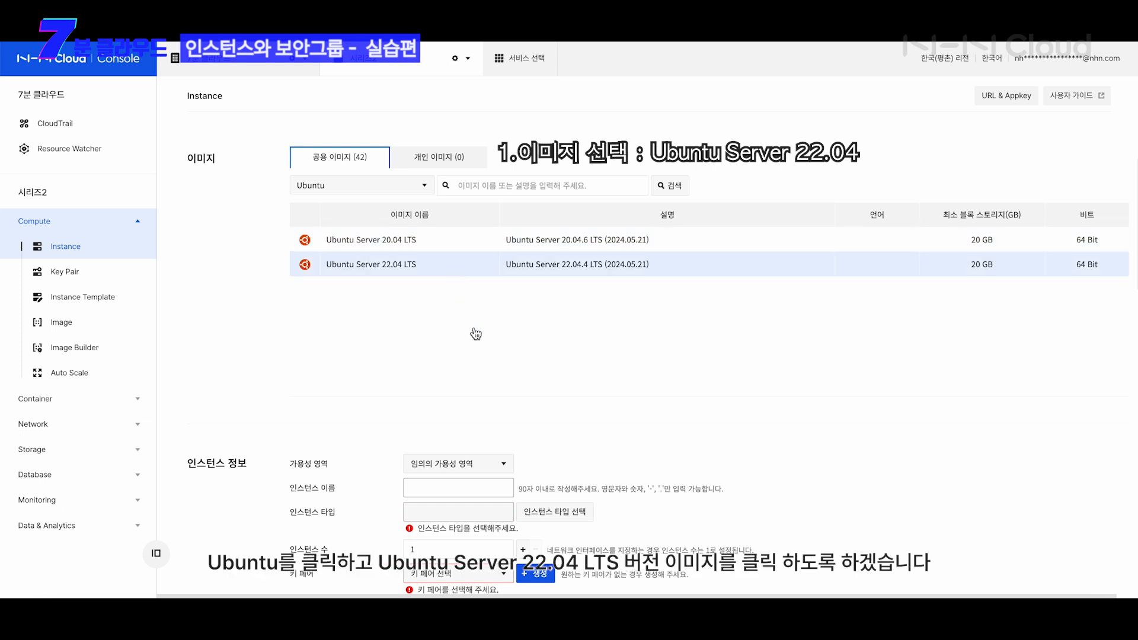
pyautogui.scroll(-1, 476, 334)
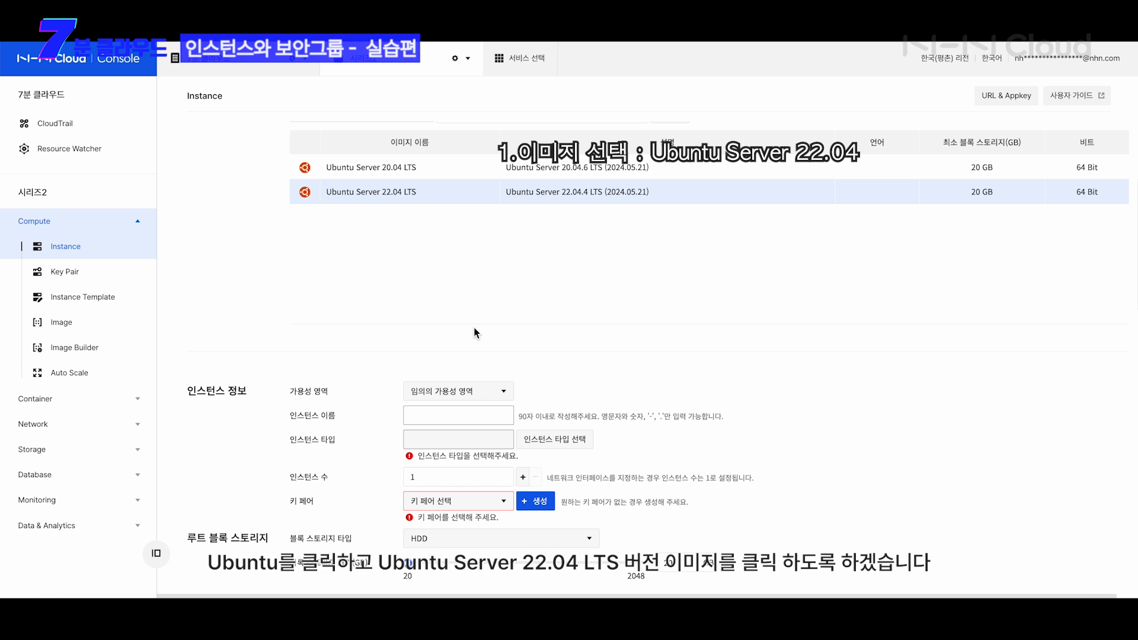
pyautogui.scroll(-1, 476, 245)
pyautogui.scroll(-3, 476, 245)
pyautogui.click(485, 178)
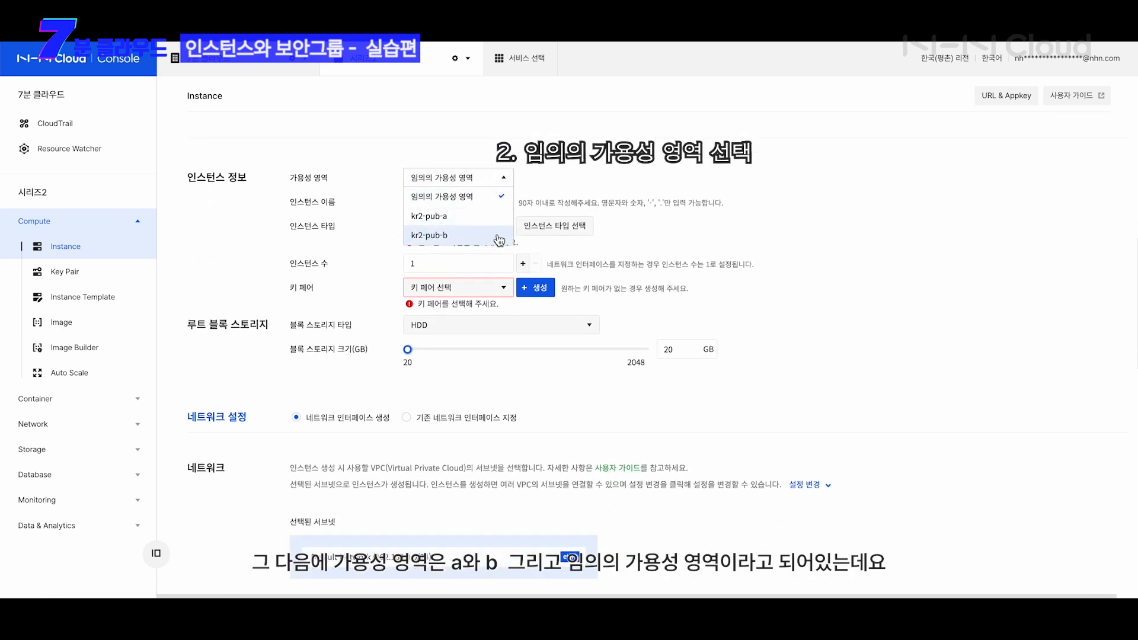
pyautogui.click(501, 197)
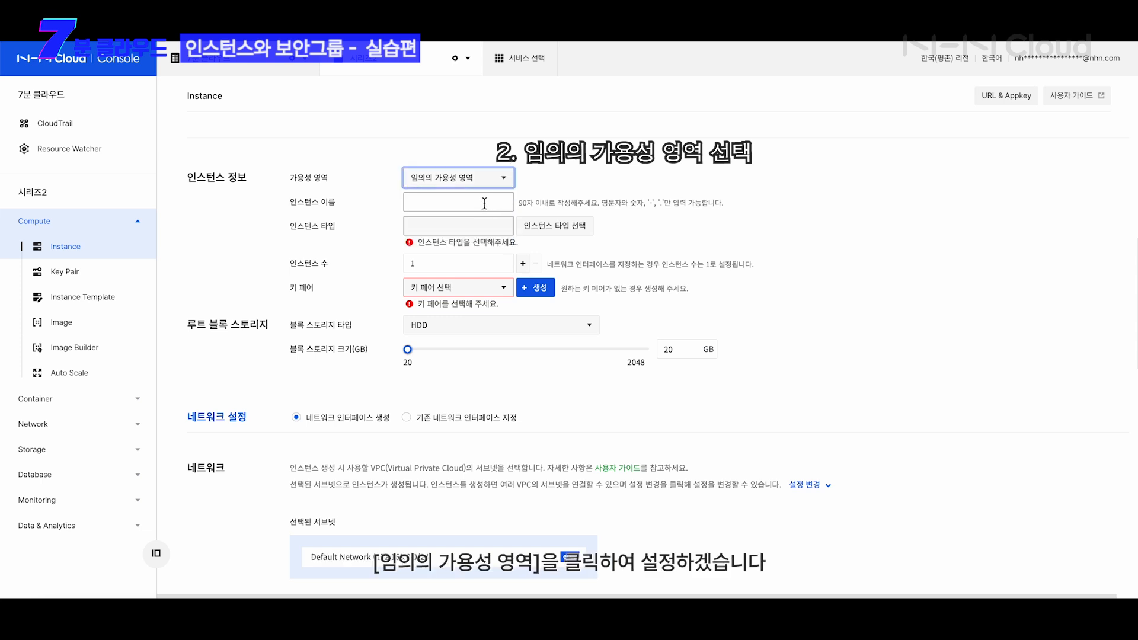
# Name the new instance cloud-server.
pyautogui.click(485, 203)
pyautogui.write('cloud')
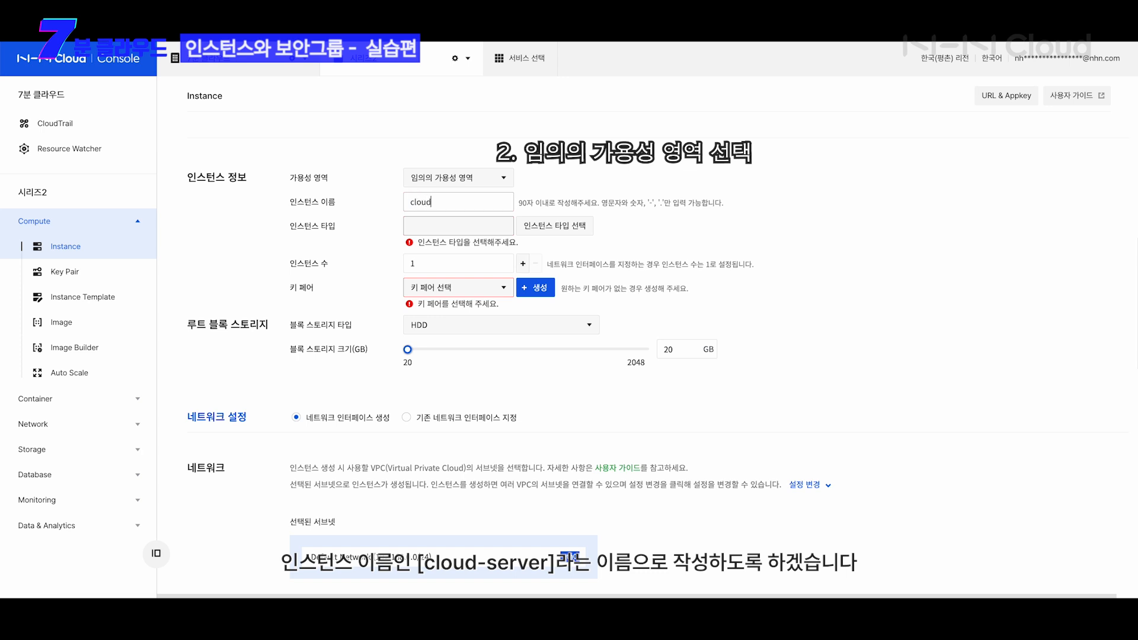
pyautogui.write('-server')
# Set the instance type to the Standard t2 type t2.c1m1 with 1 vCPU and 1 GB RAM.
pyautogui.scroll(-1, 533, 209)
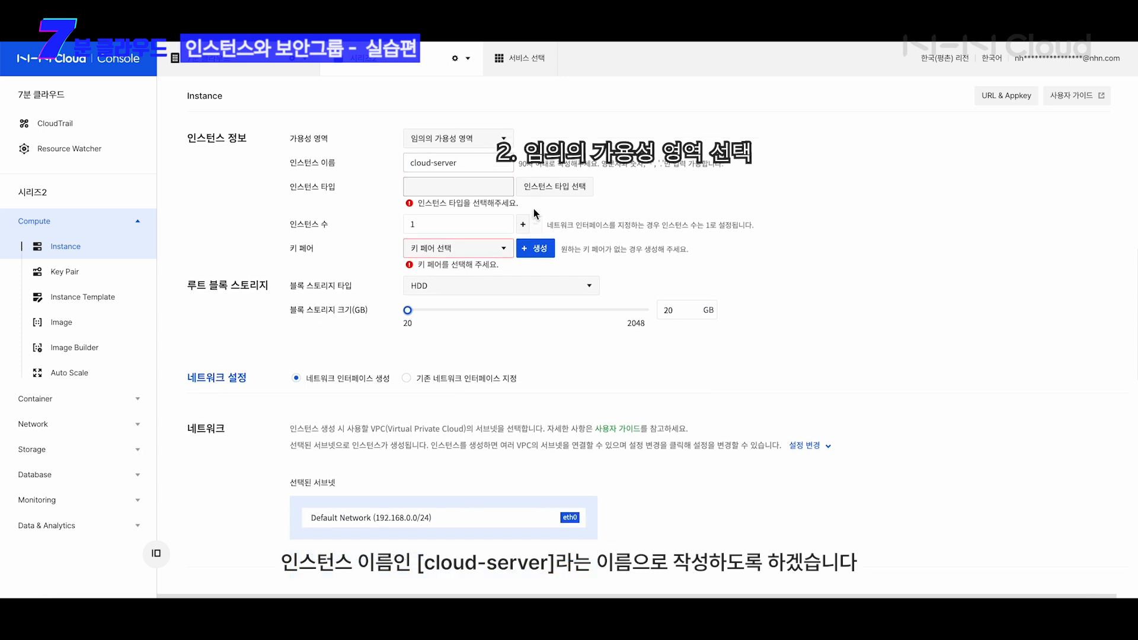
pyautogui.click(569, 190)
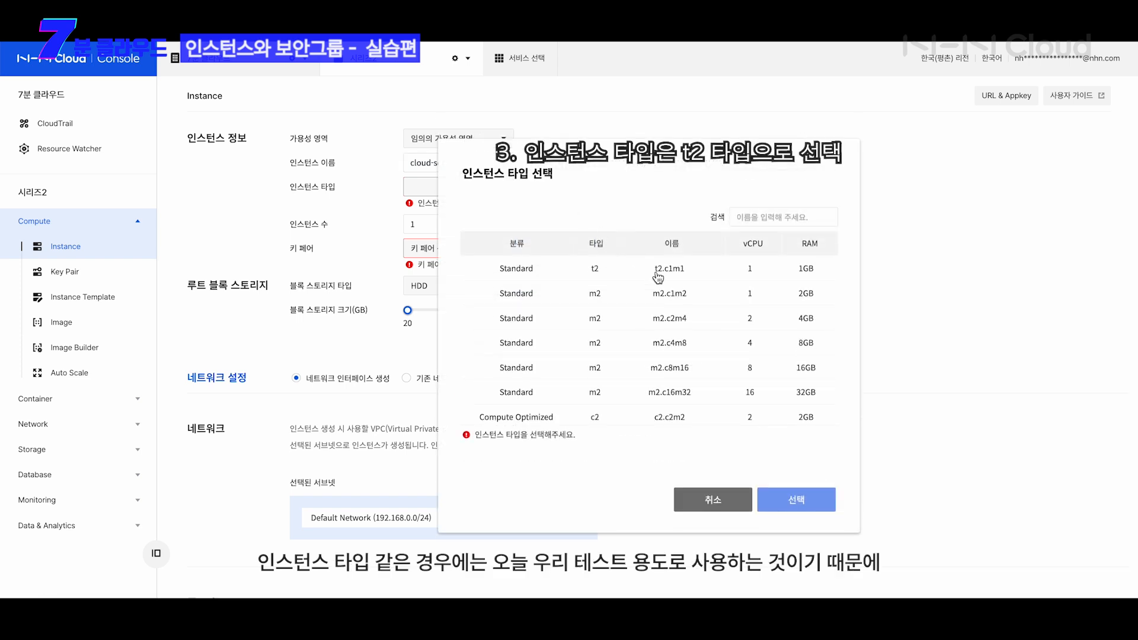
pyautogui.click(598, 270)
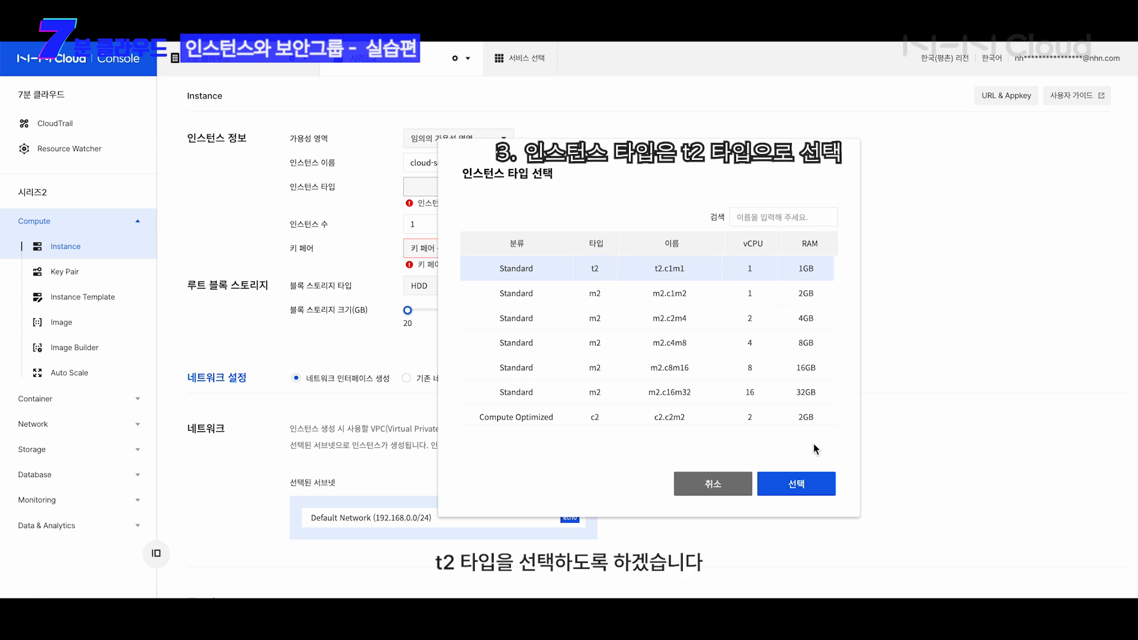
pyautogui.click(796, 485)
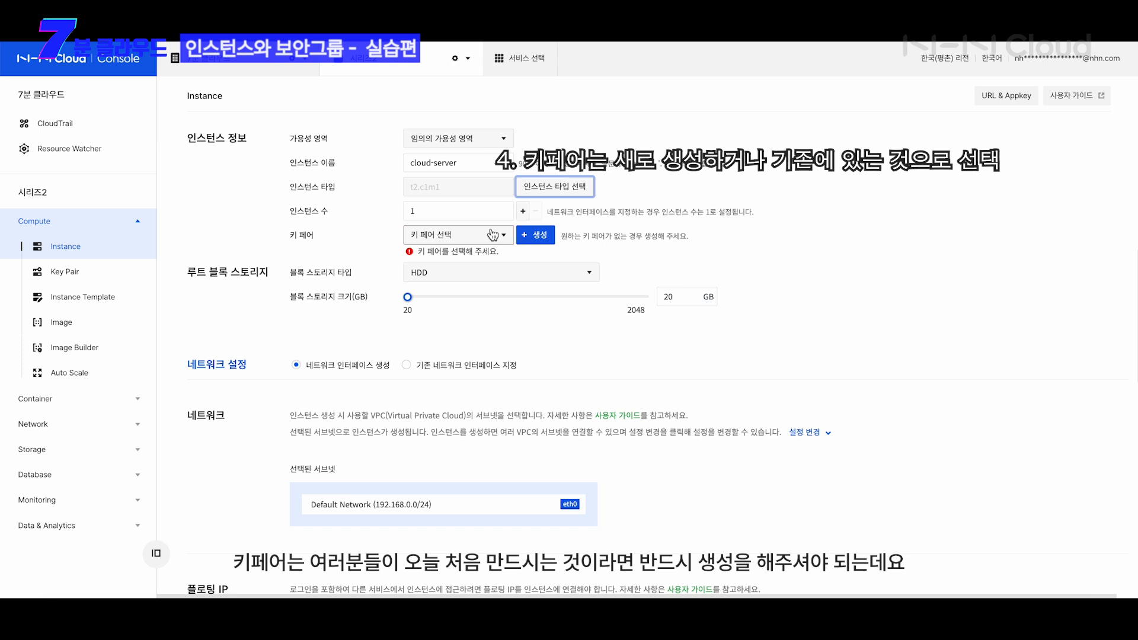
# Create a new key pair named nhn_temp_key for the instance and download its .pem file.
pyautogui.click(538, 236)
pyautogui.click(477, 273)
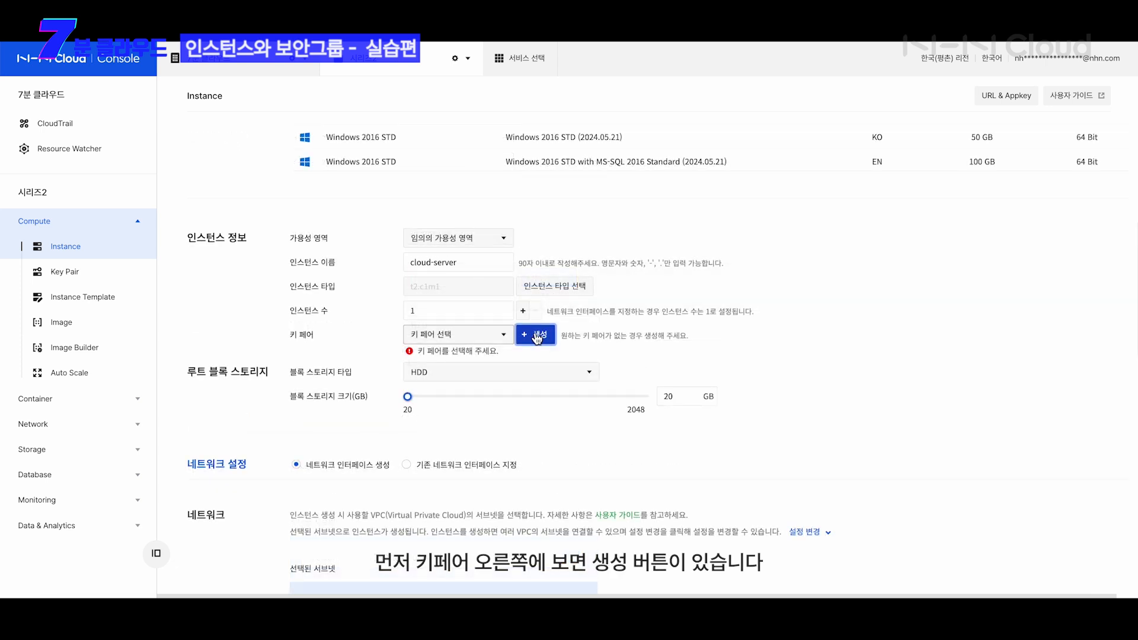
pyautogui.click(536, 335)
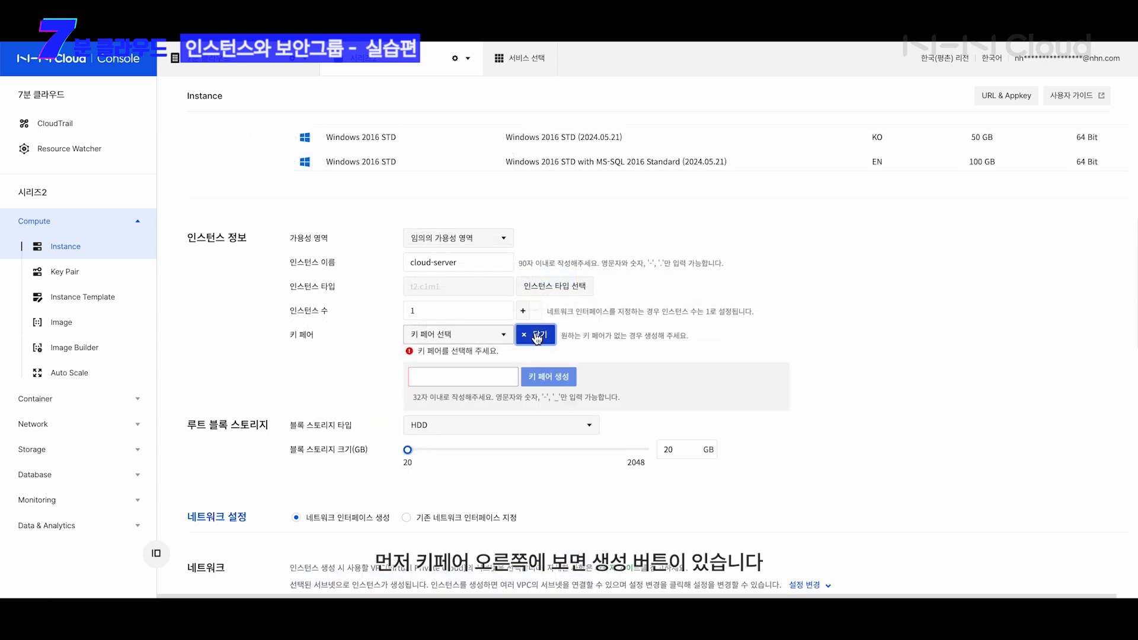
pyautogui.click(478, 377)
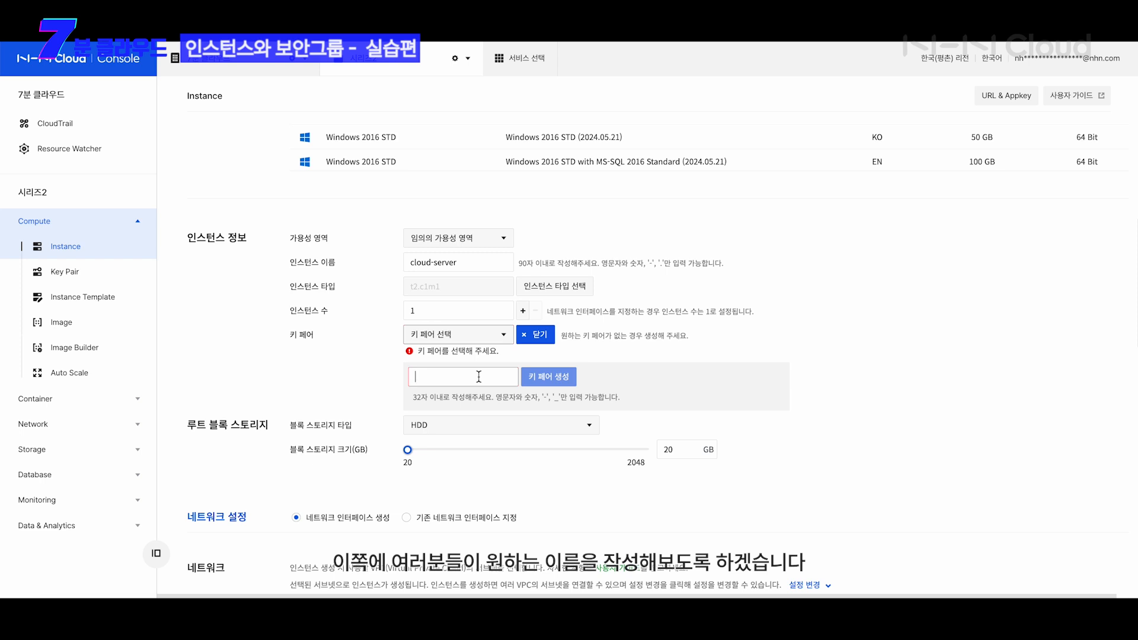
pyautogui.write('nhn_')
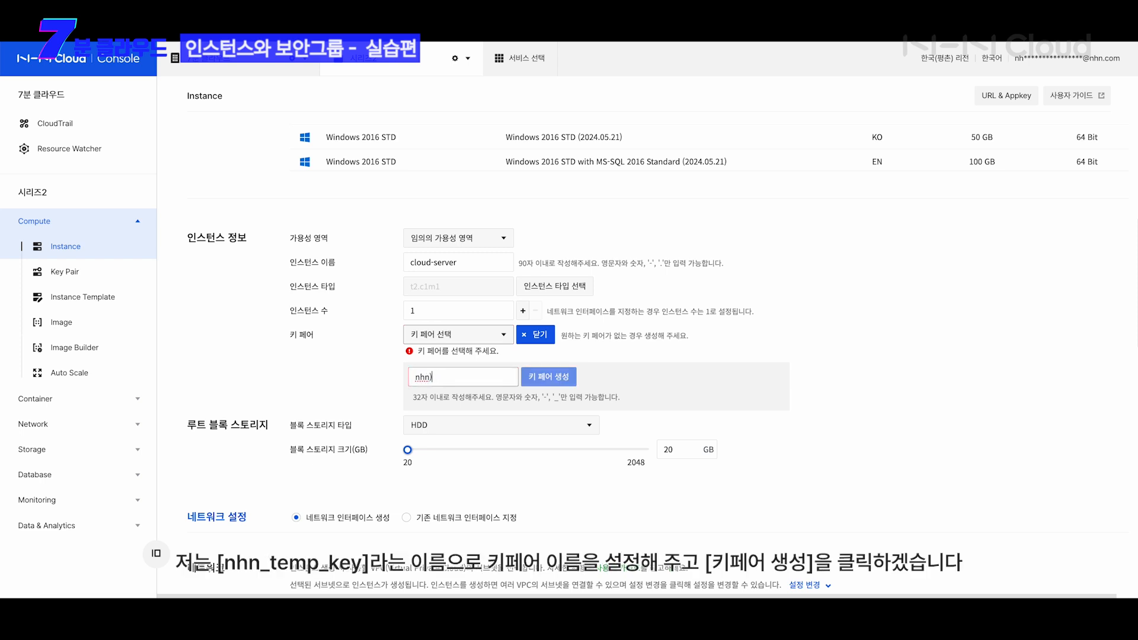
pyautogui.write('temp_key')
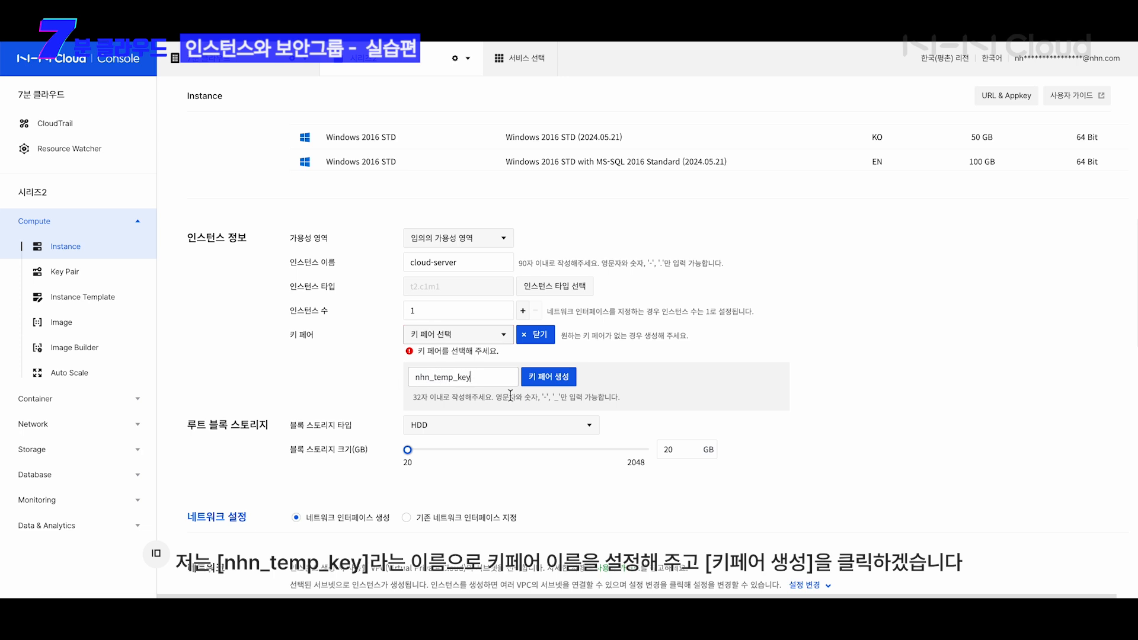
pyautogui.click(547, 377)
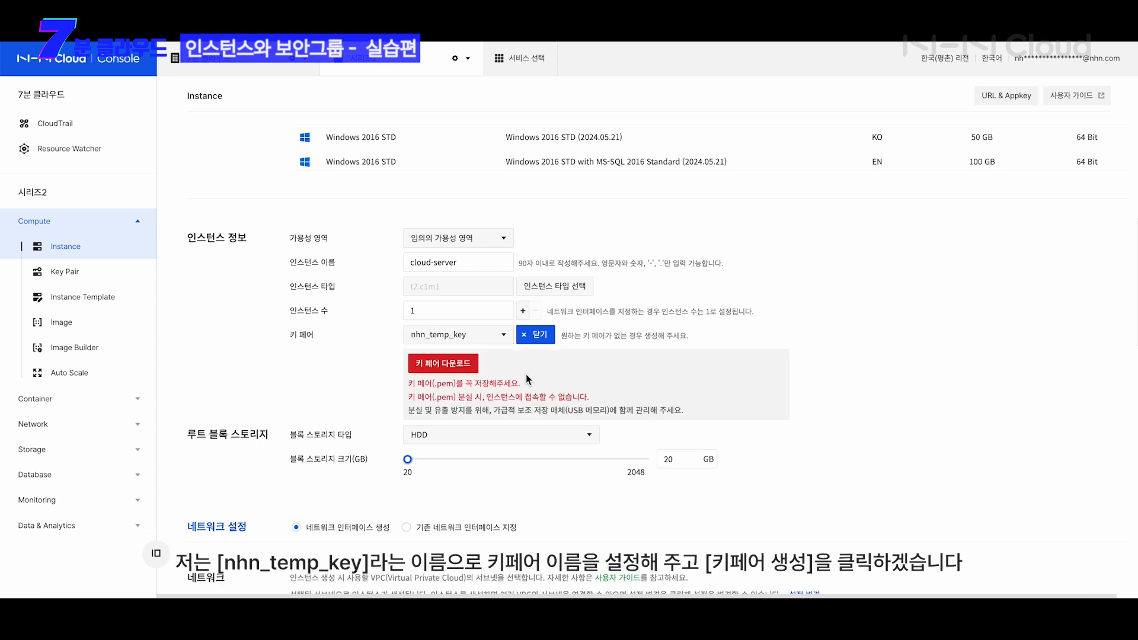
pyautogui.click(440, 374)
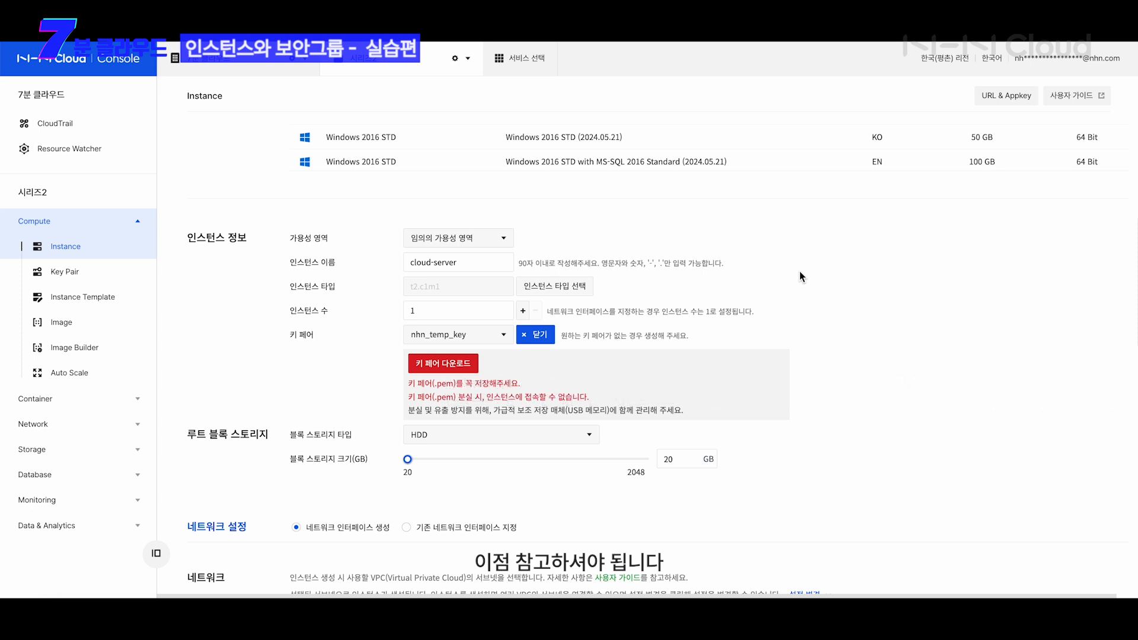
# Review the root block storage type and size options, keeping HDD and 20 GB.
pyautogui.scroll(-3, 799, 272)
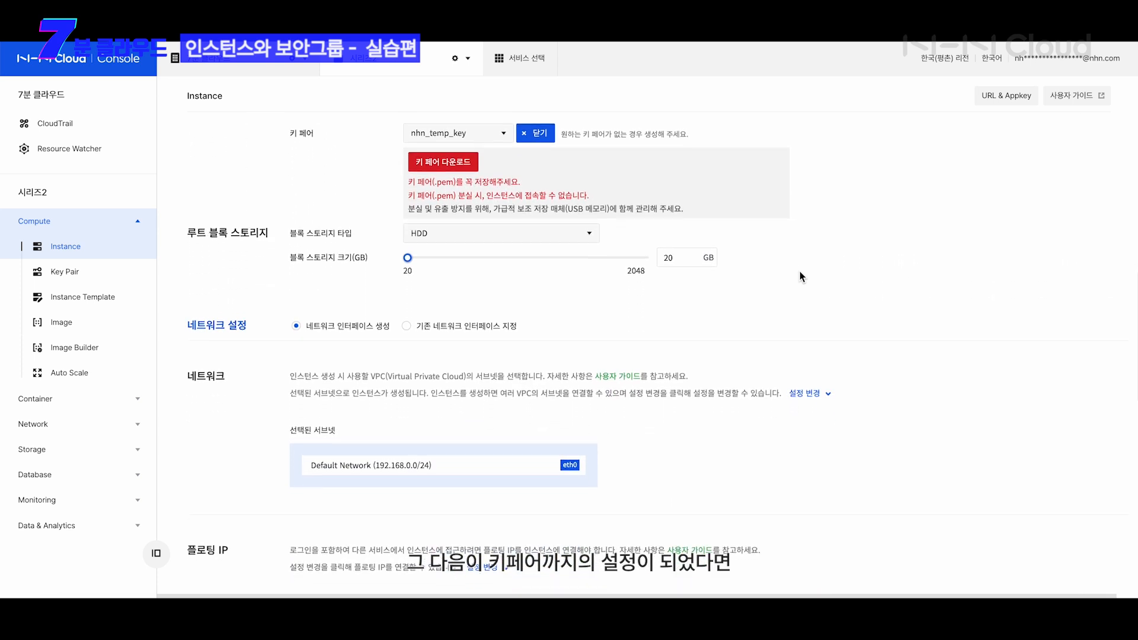
pyautogui.click(582, 179)
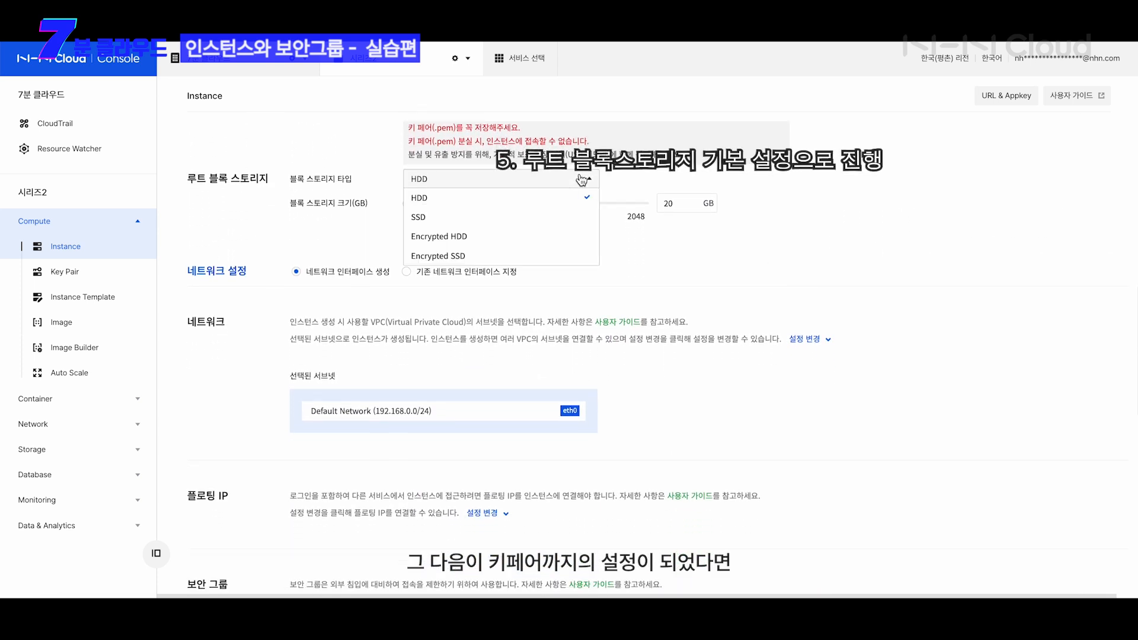
pyautogui.click(582, 179)
pyautogui.moveTo(408, 204); pyautogui.dragTo(385, 195)
pyautogui.click(427, 178)
pyautogui.click(427, 178)
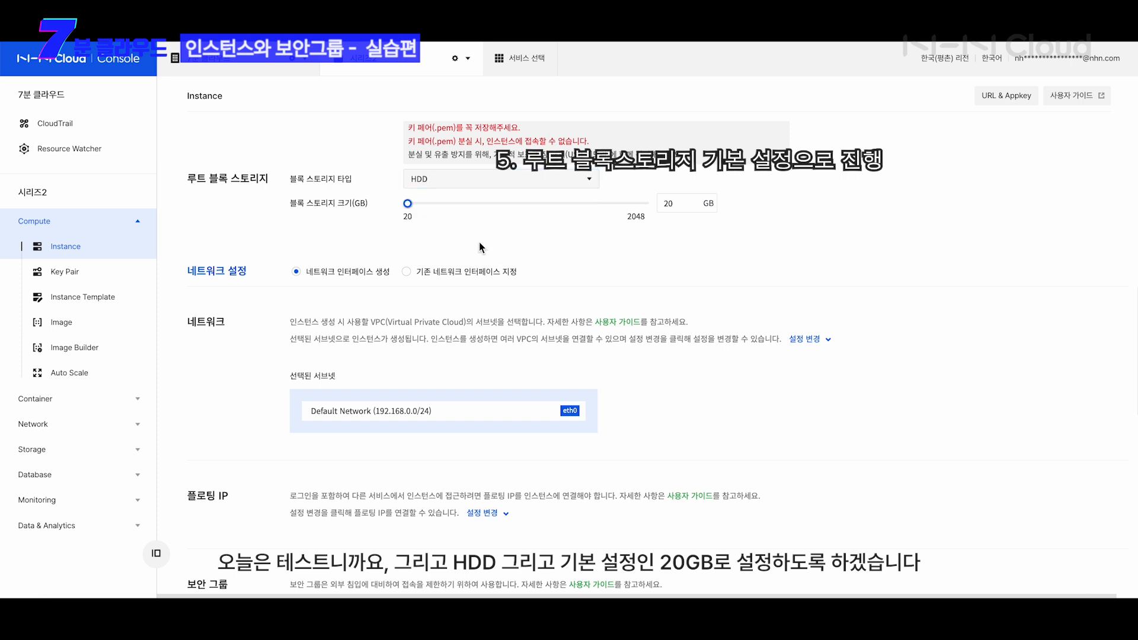
# Review the network interface and subnet settings, keeping the Default Network subnet.
pyautogui.scroll(-1, 479, 248)
pyautogui.moveTo(291, 255); pyautogui.dragTo(543, 254)
pyautogui.click(543, 254)
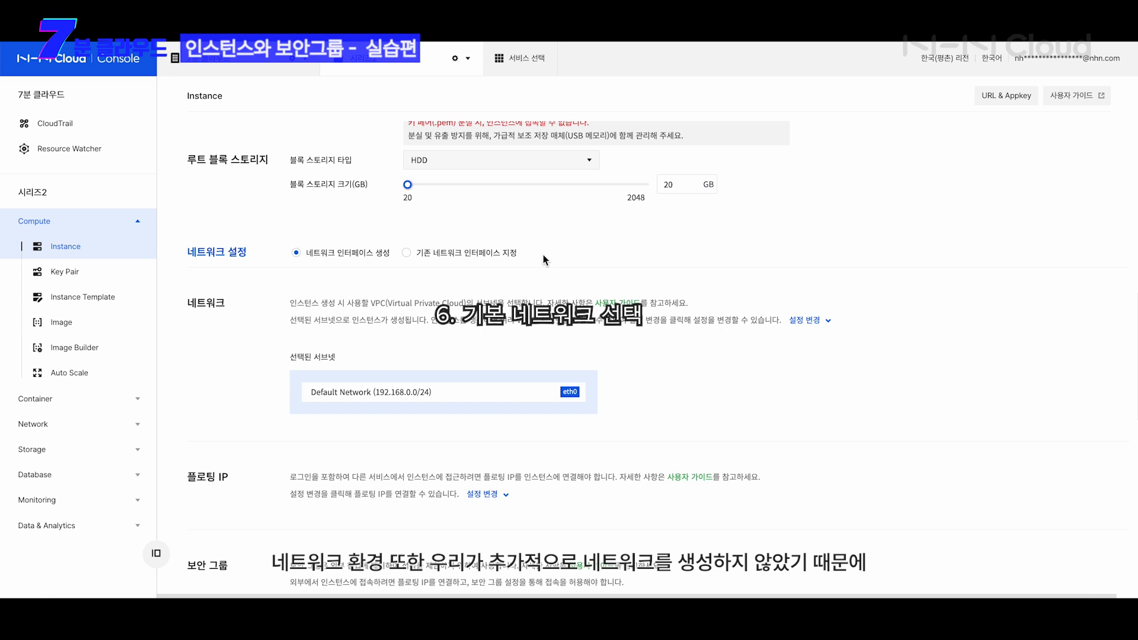
pyautogui.scroll(-2, 558, 290)
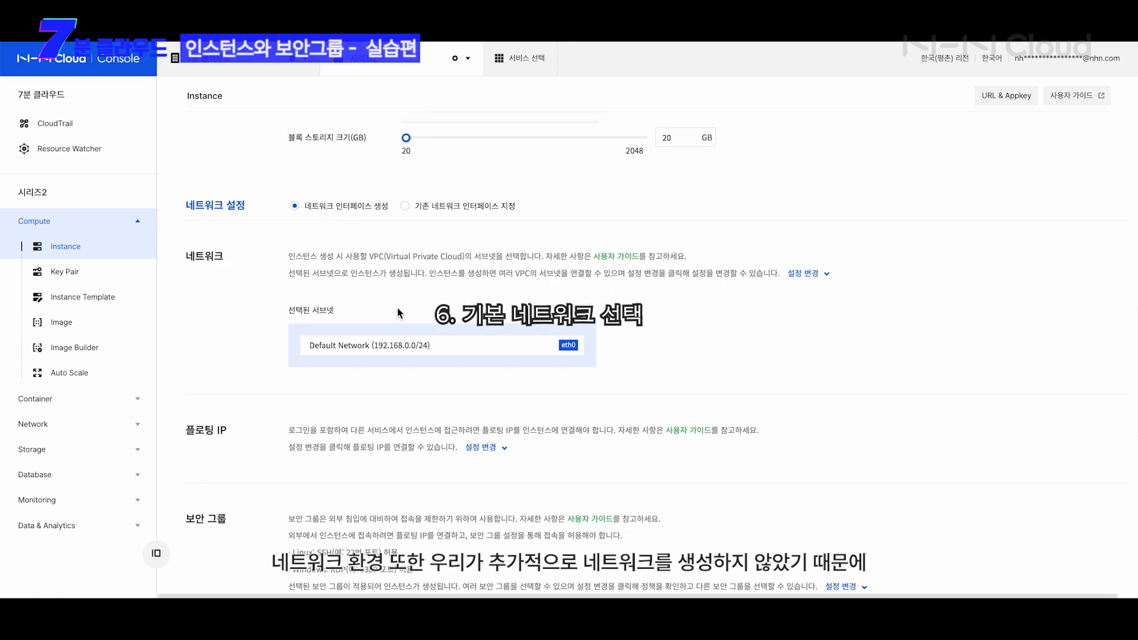
pyautogui.moveTo(307, 346); pyautogui.dragTo(492, 353)
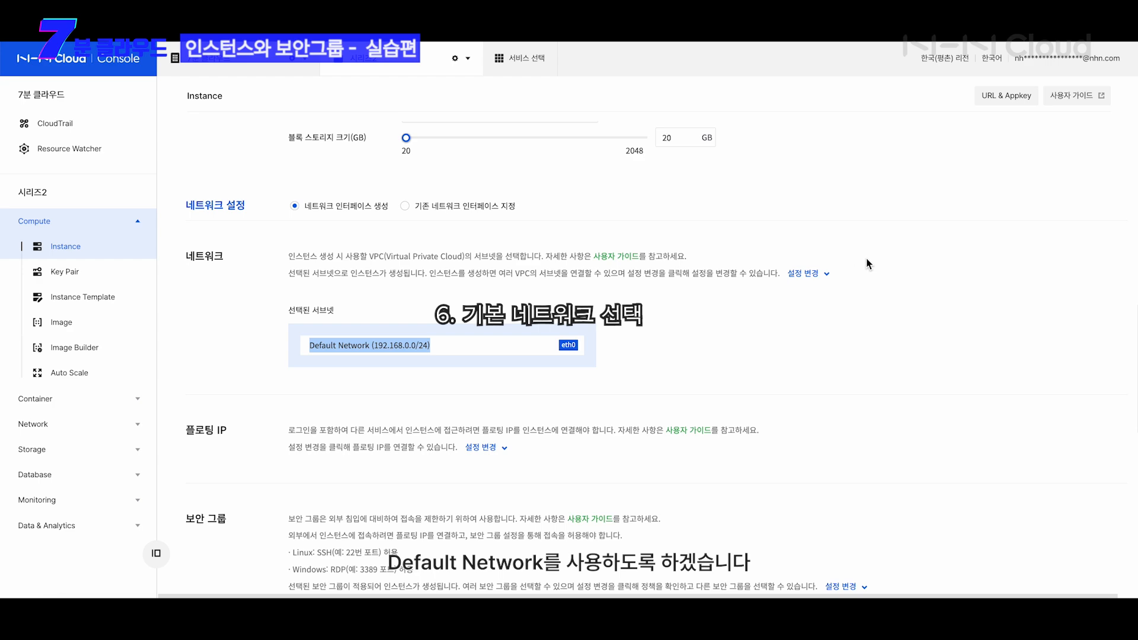
pyautogui.click(822, 272)
pyautogui.click(822, 272)
pyautogui.scroll(-3, 600, 363)
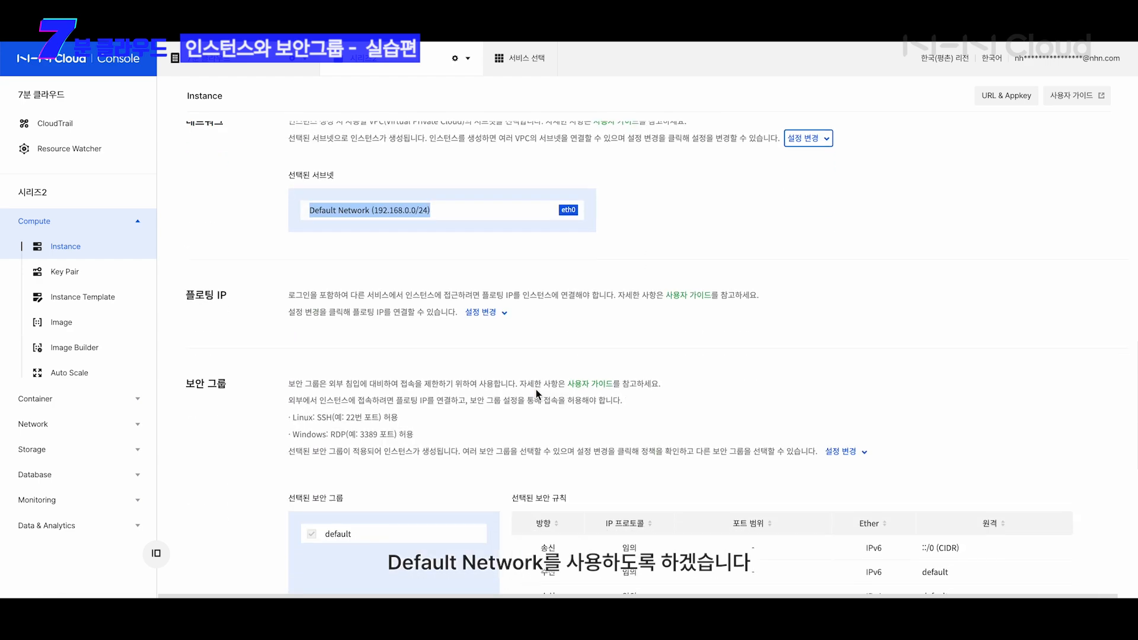
# Enable a floating IP for the instance by setting its usage to 사용.
pyautogui.click(479, 312)
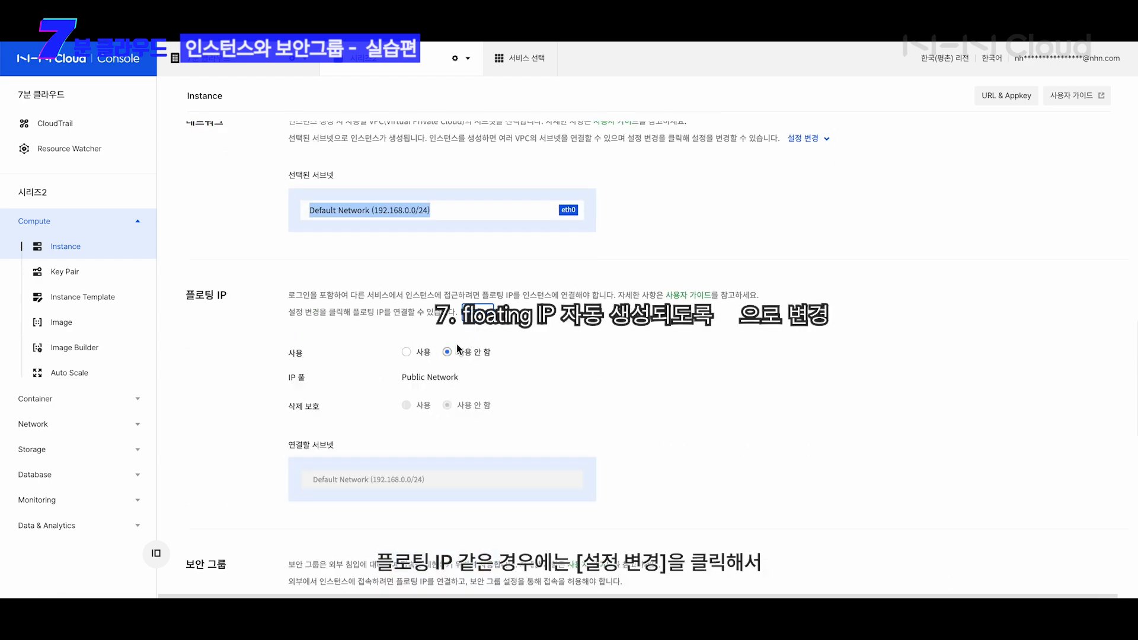
pyautogui.click(422, 353)
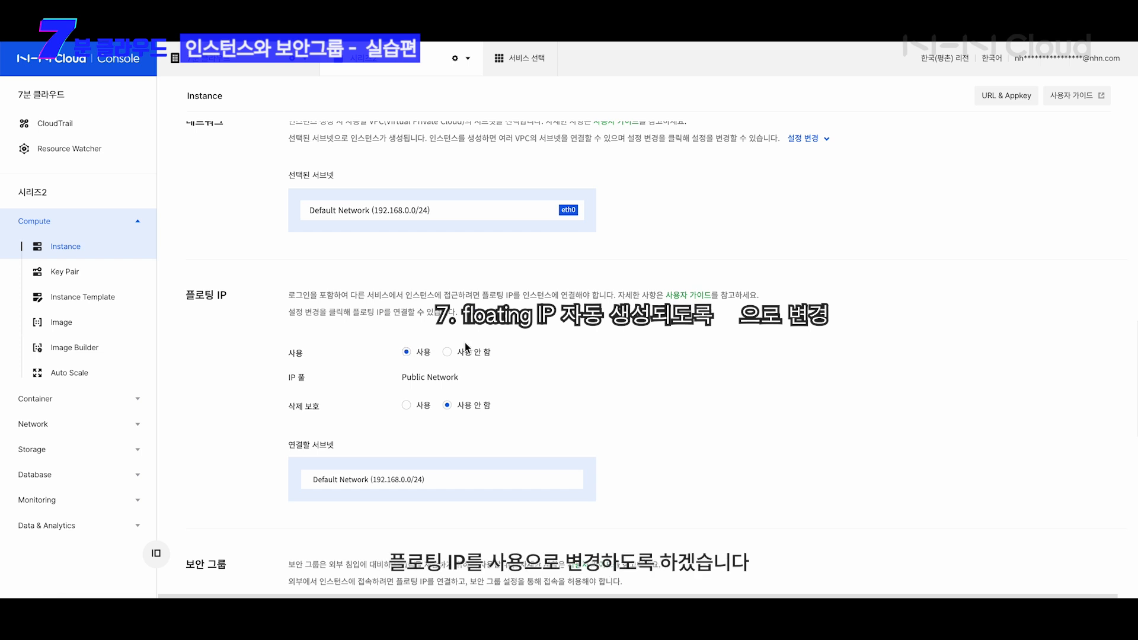
pyautogui.scroll(-2, 432, 353)
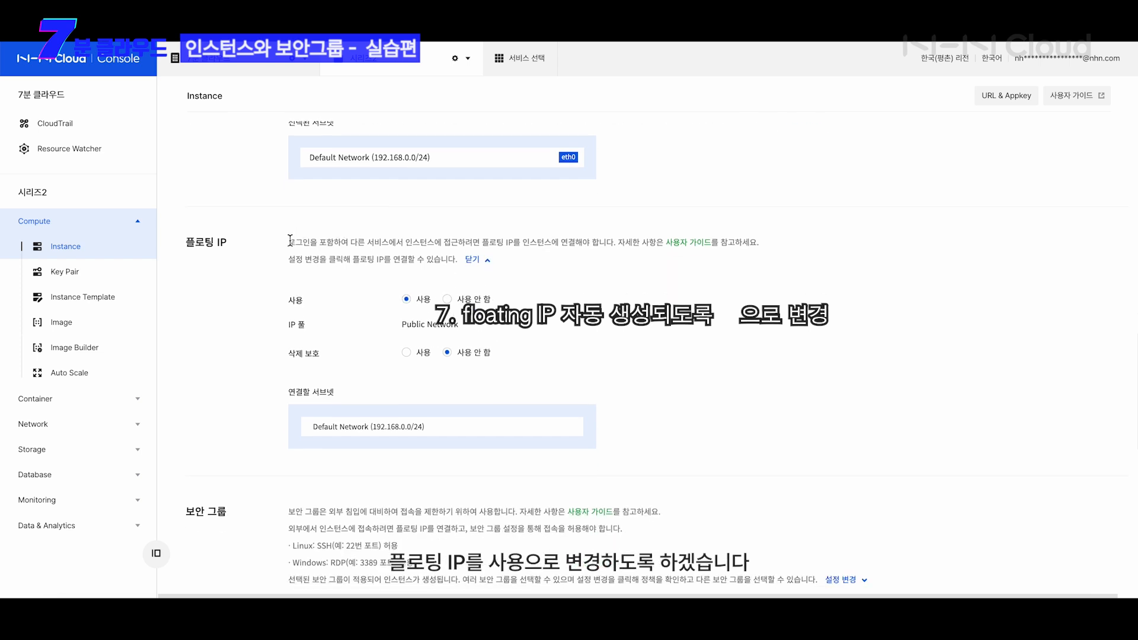
pyautogui.moveTo(288, 242); pyautogui.dragTo(640, 243)
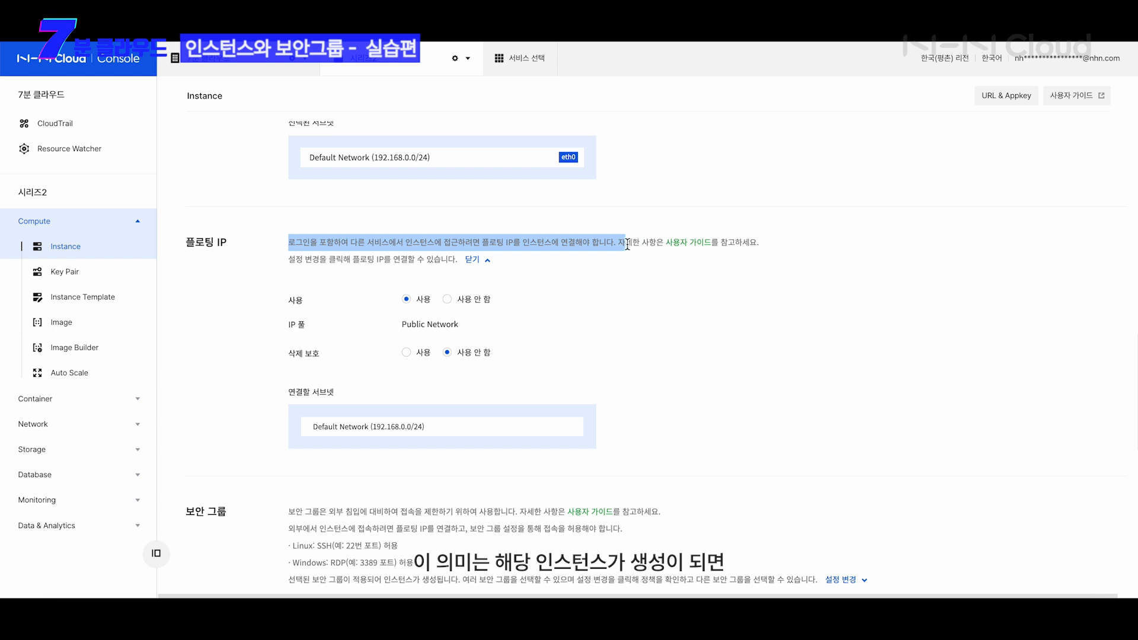
pyautogui.click(656, 316)
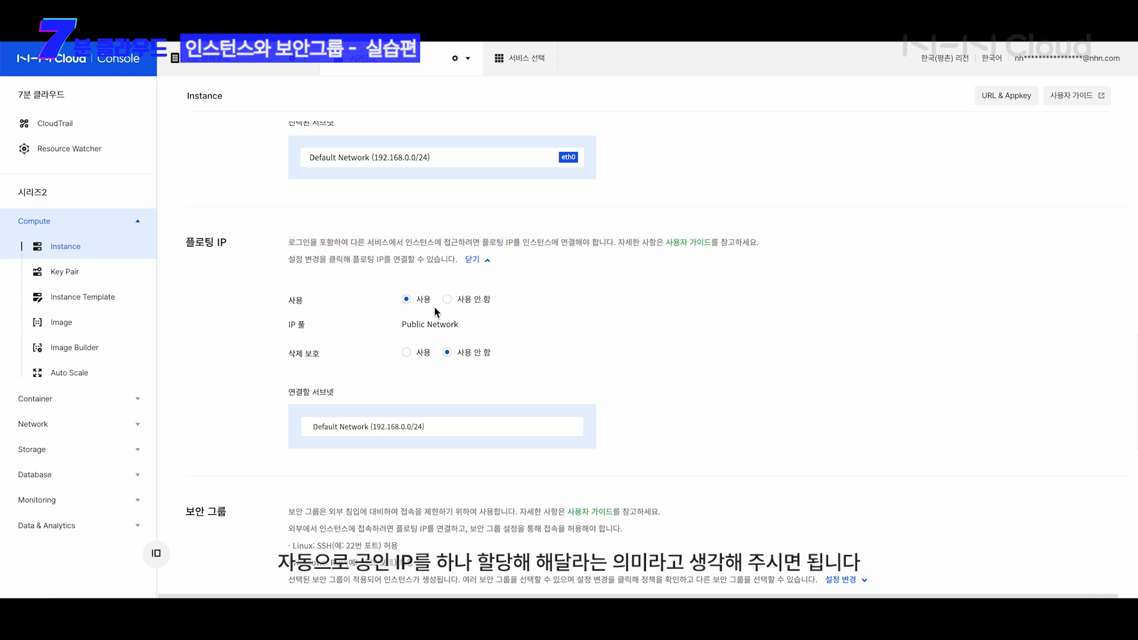
# Create a new security group named test_sg from the instance's security group settings.
pyautogui.scroll(-4, 435, 312)
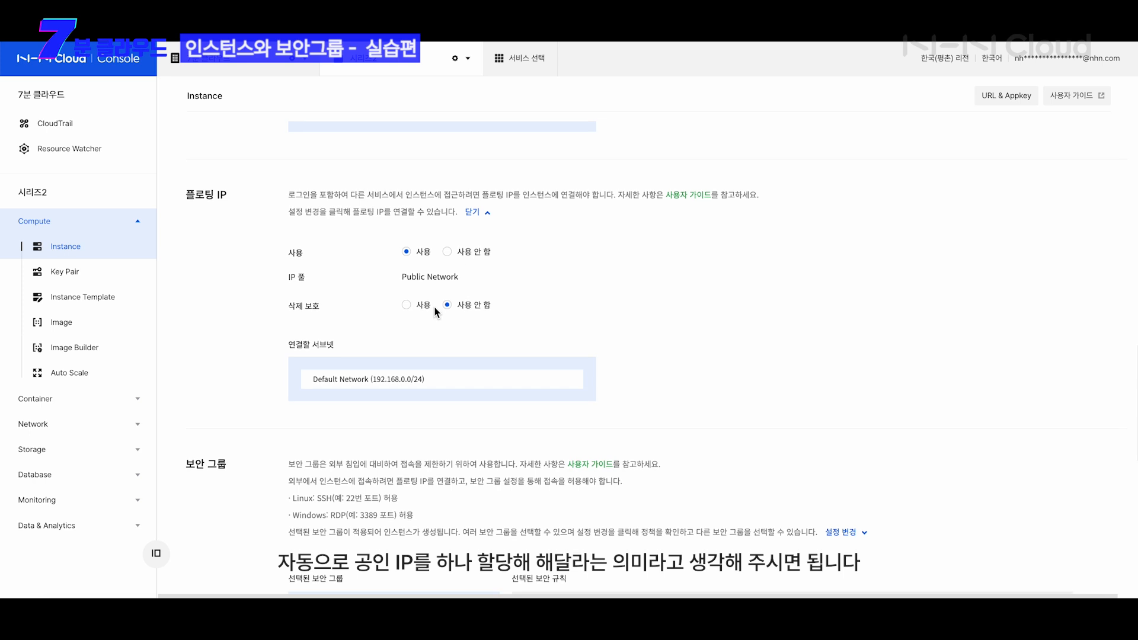
pyautogui.scroll(-3, 436, 313)
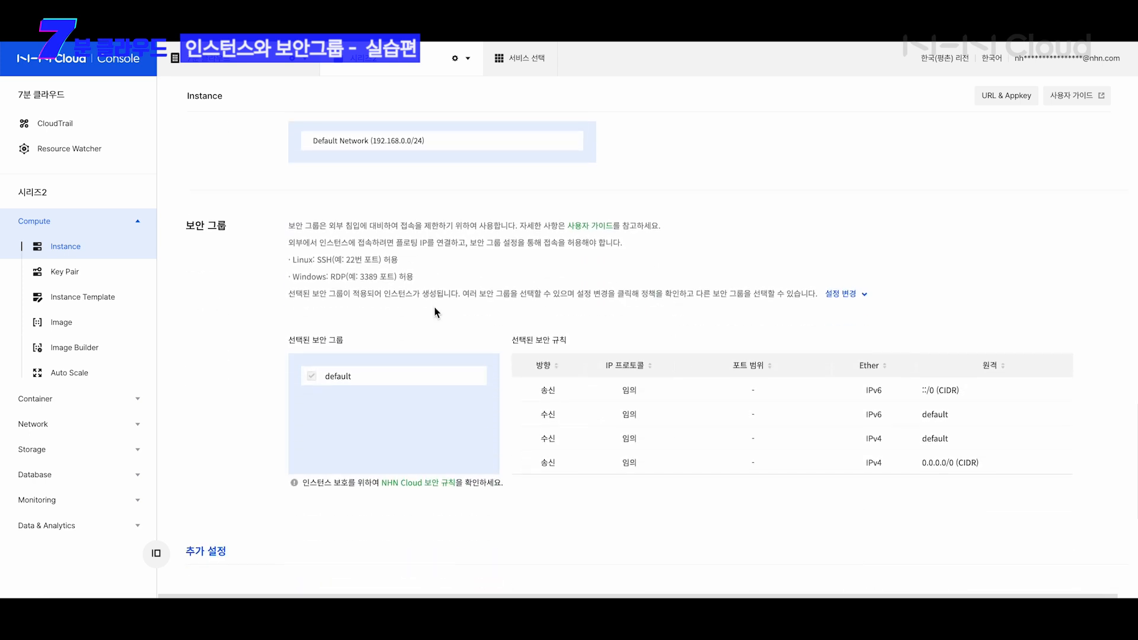
pyautogui.click(841, 237)
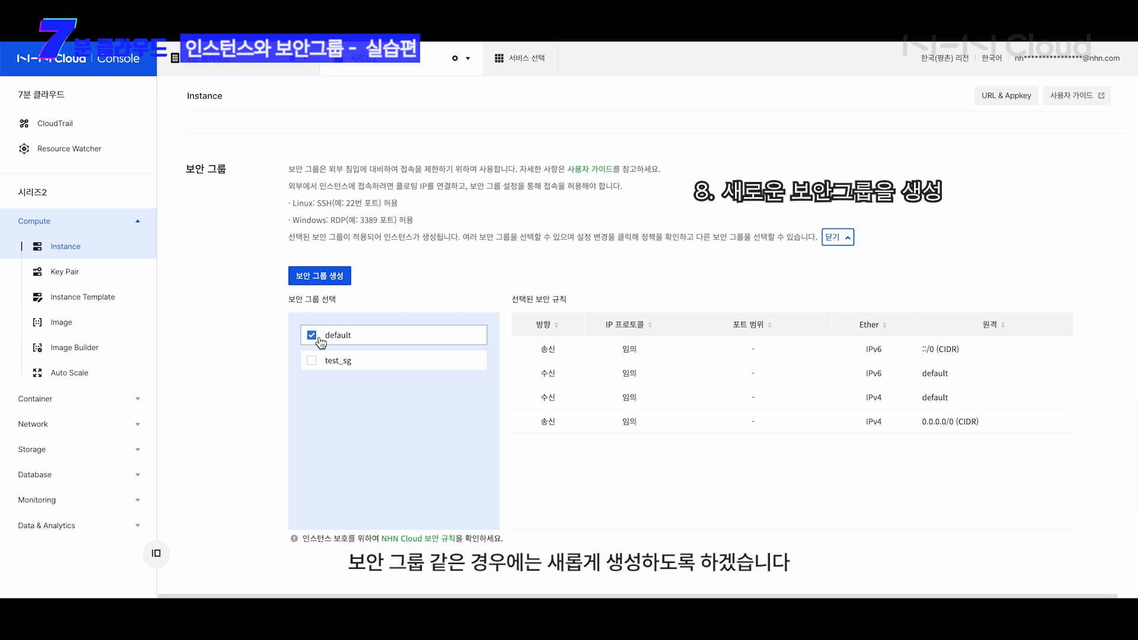
pyautogui.click(839, 238)
pyautogui.click(841, 238)
pyautogui.click(315, 275)
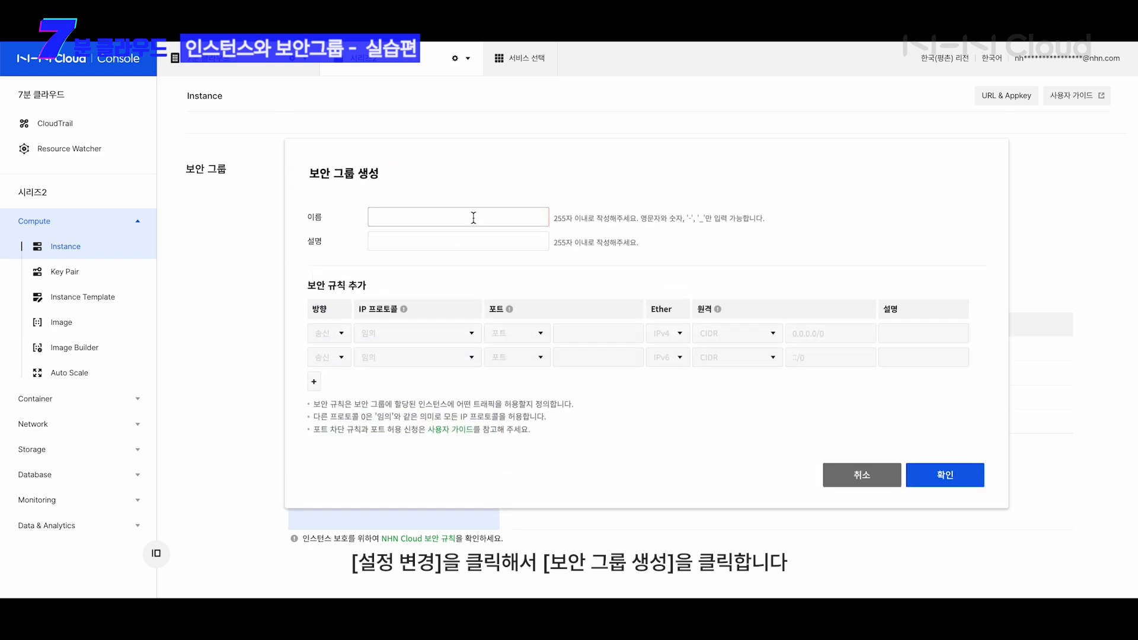
pyautogui.write('test')
pyautogui.write('-')
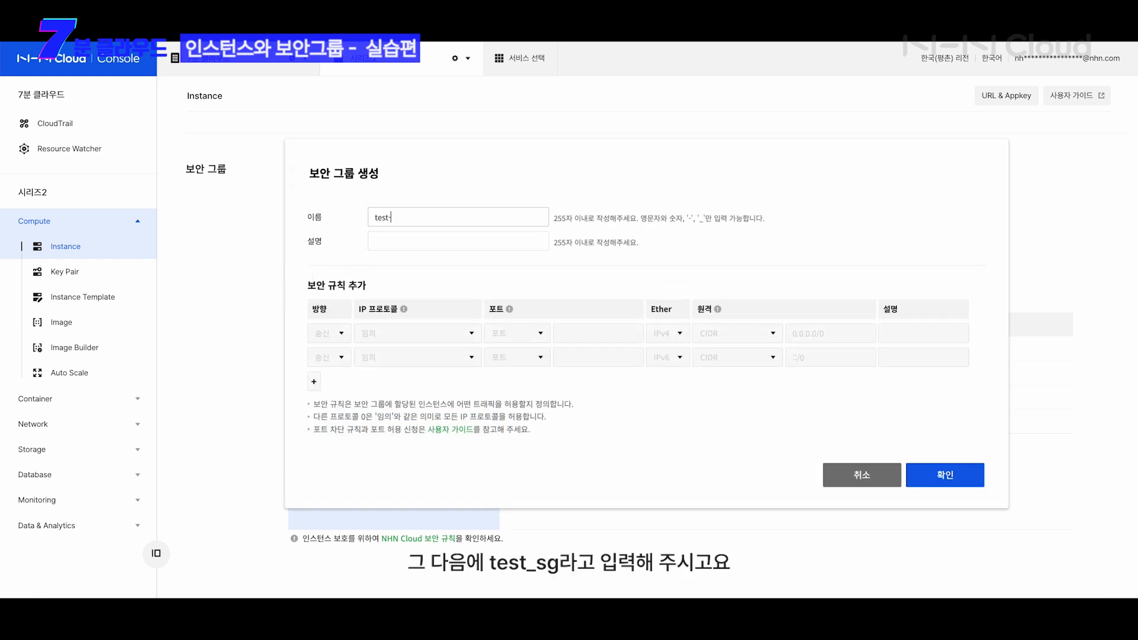
pyautogui.write('s')
pyautogui.write('_sg')
pyautogui.click(951, 485)
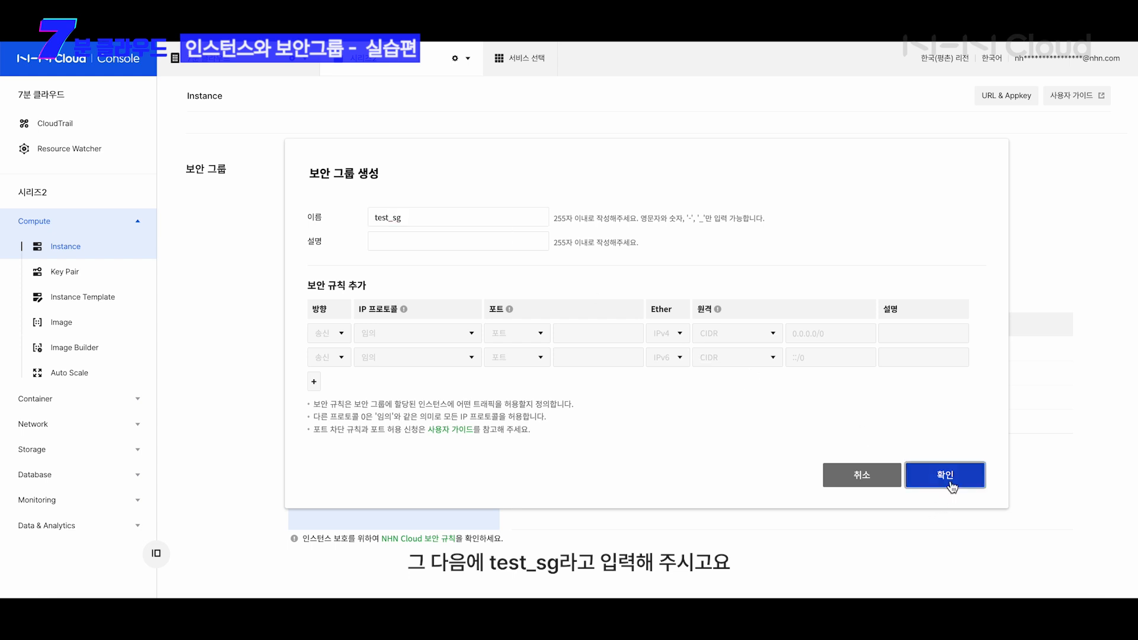
pyautogui.click(714, 303)
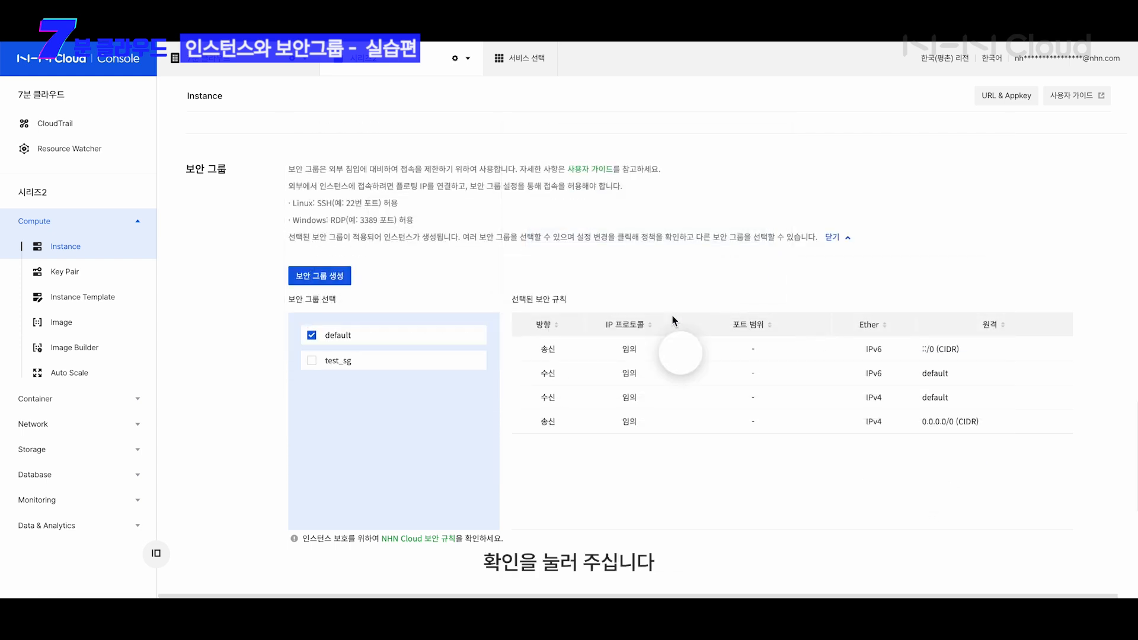
# Apply only the test_sg security group instead of default and create the cloud-server instance with the reviewed settings.
pyautogui.click(312, 335)
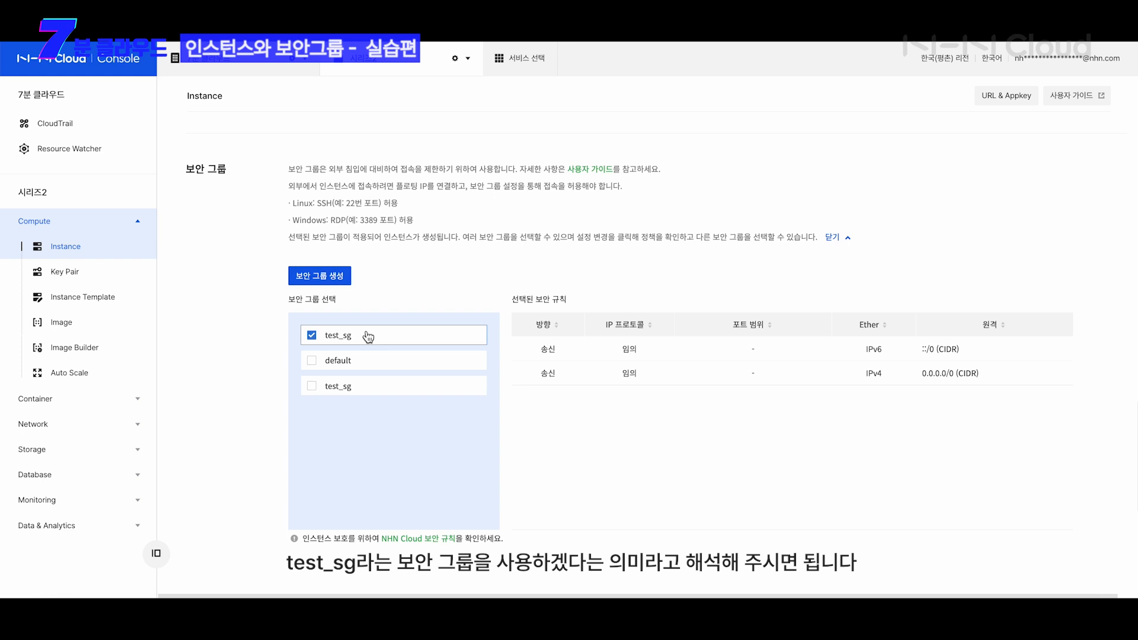
pyautogui.scroll(-6, 368, 336)
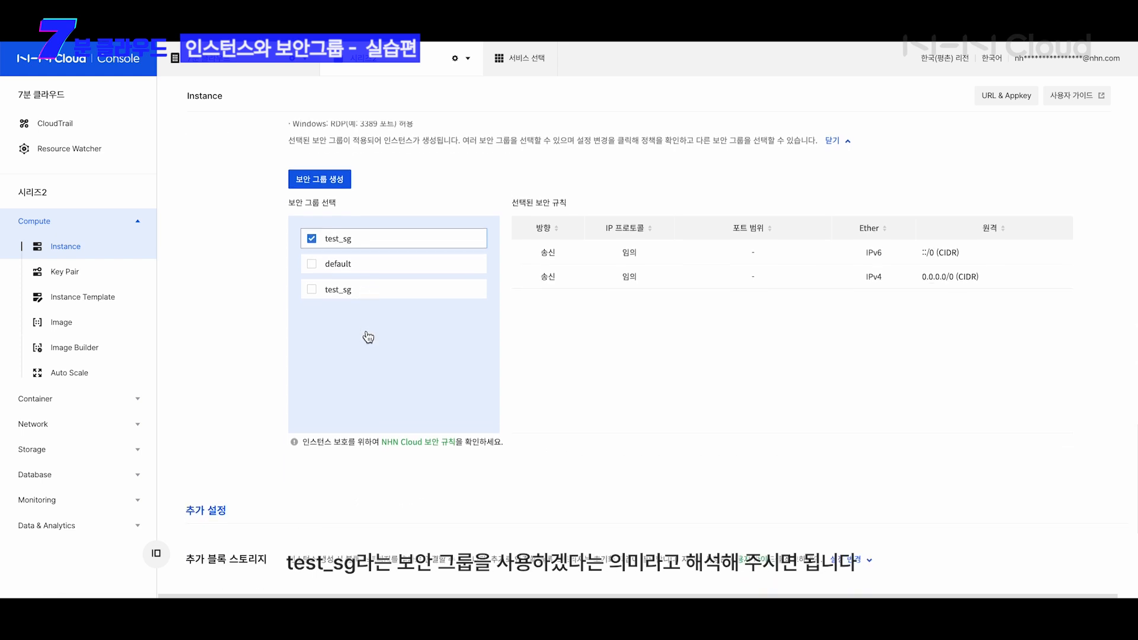
pyautogui.click(344, 555)
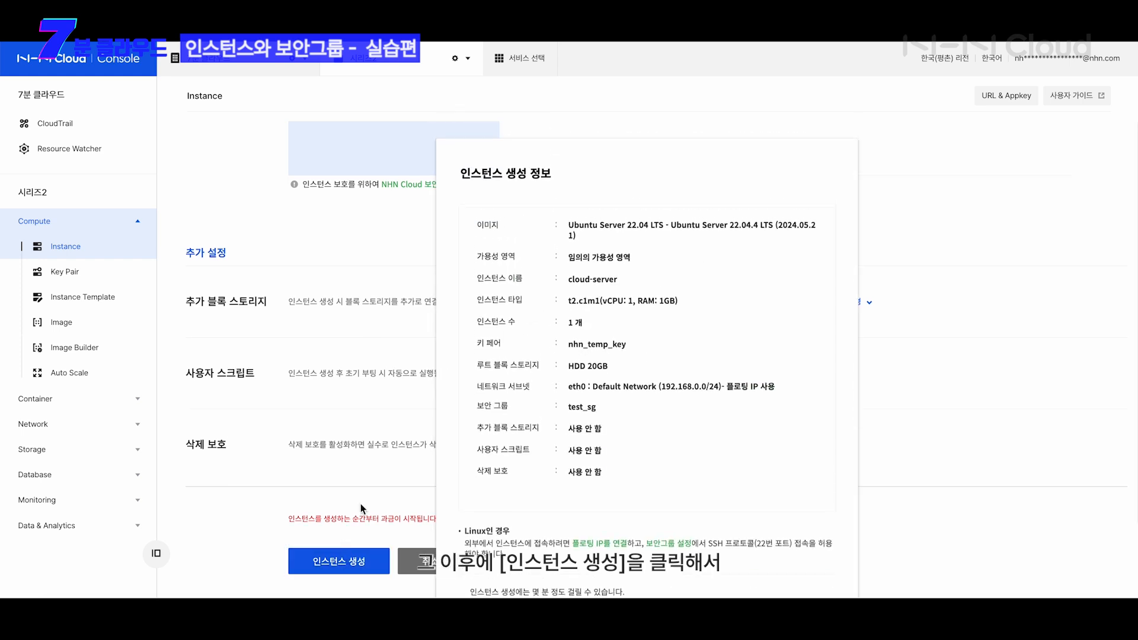
pyautogui.scroll(-3, 653, 471)
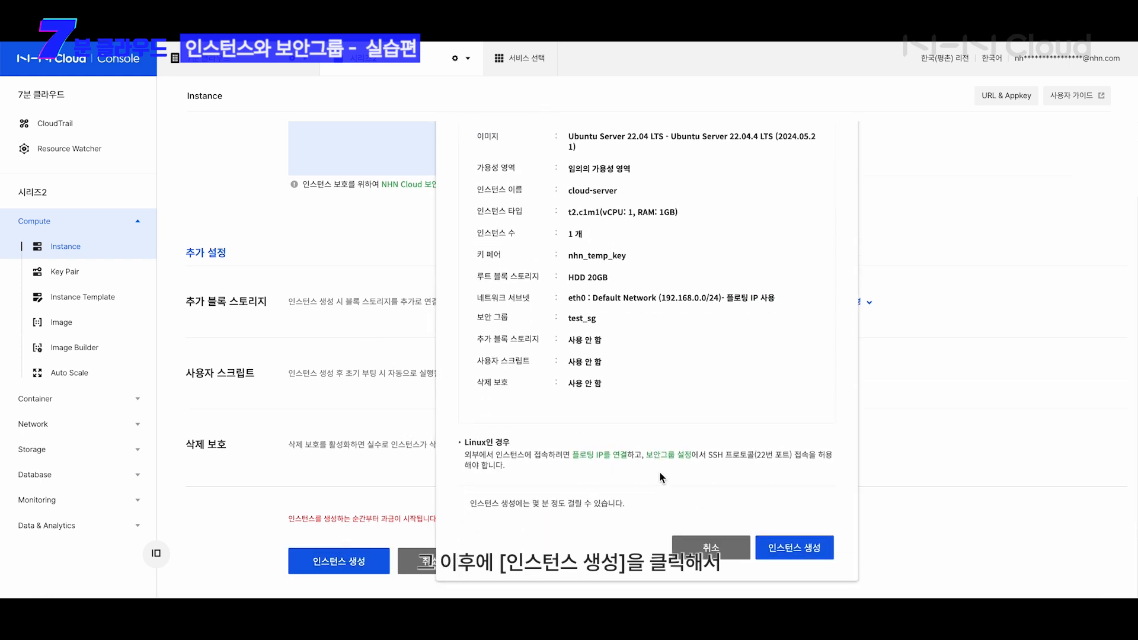
pyautogui.click(790, 542)
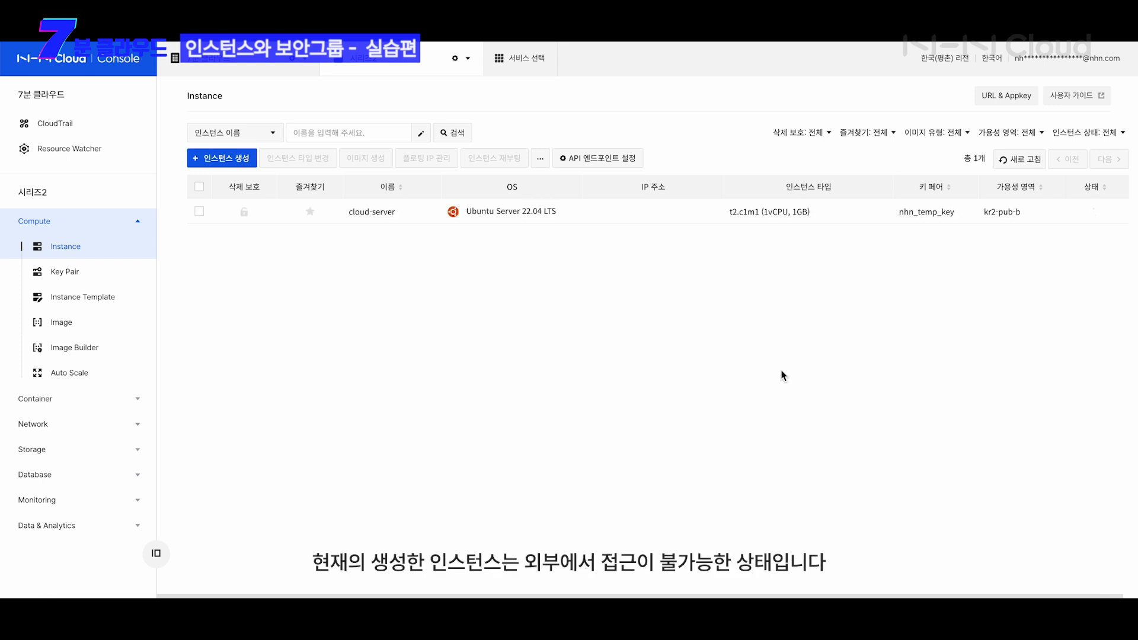
# Refresh the instance list and examine the IP addresses assigned to cloud-server.
pyautogui.click(1025, 160)
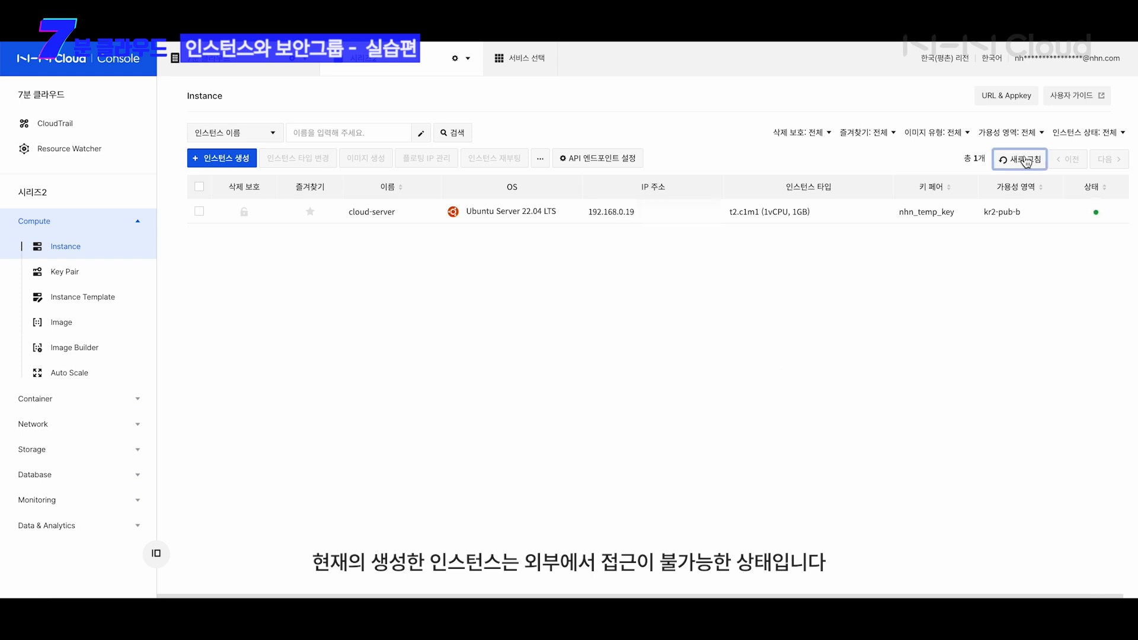
pyautogui.click(663, 211)
pyautogui.moveTo(697, 211); pyautogui.dragTo(587, 214)
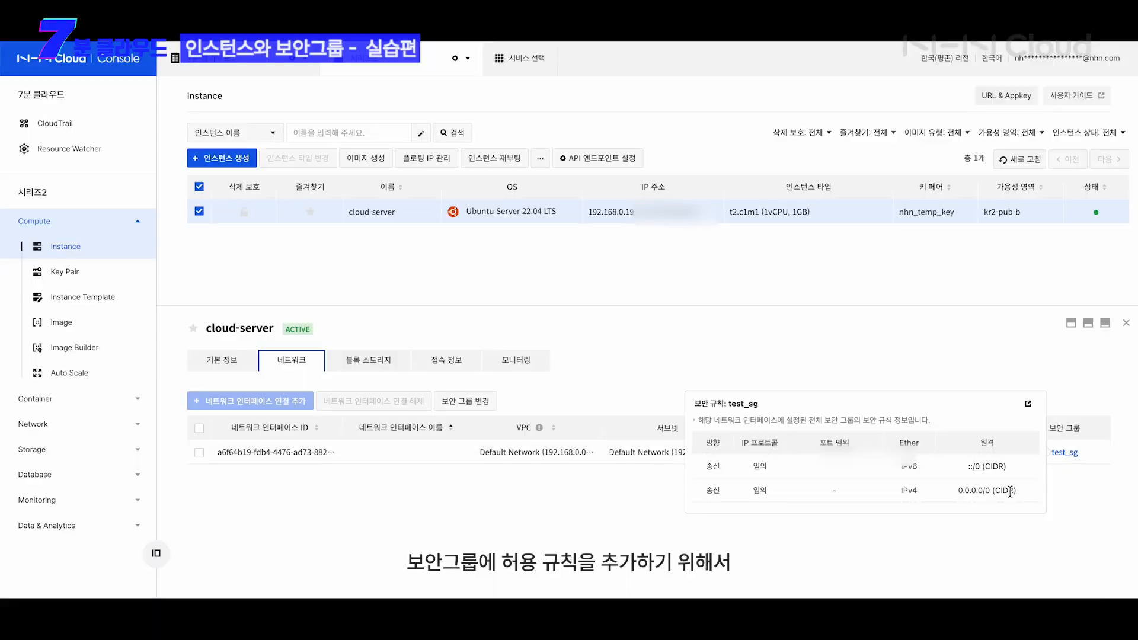
# Open the Network service's Security Groups and start creating a security rule for test_sg.
pyautogui.click(109, 432)
pyautogui.click(79, 449)
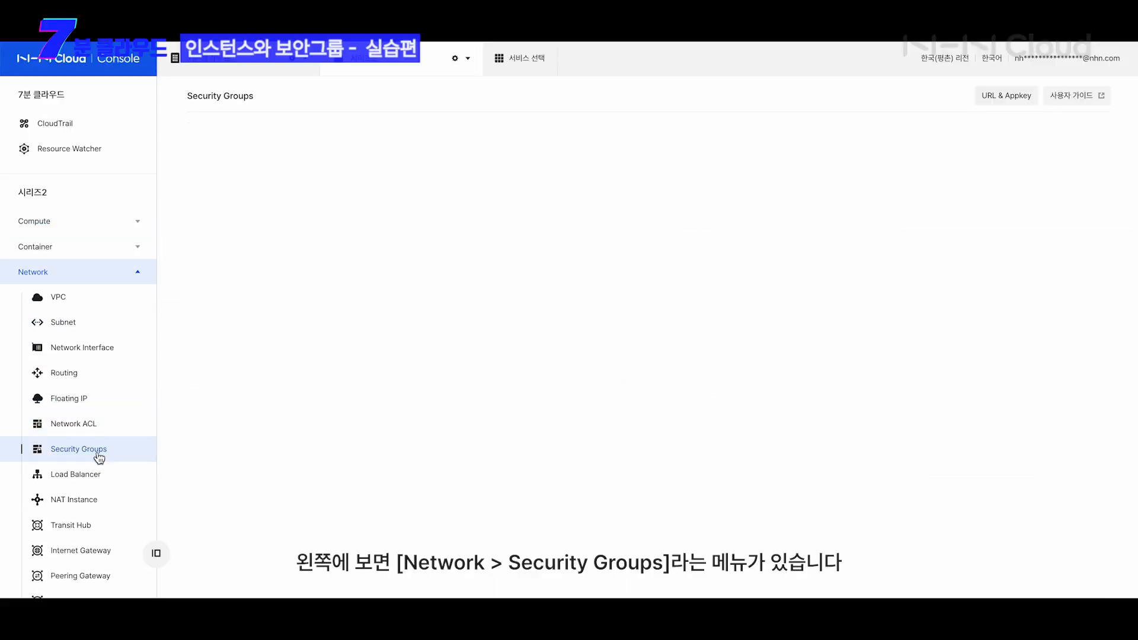
pyautogui.click(462, 237)
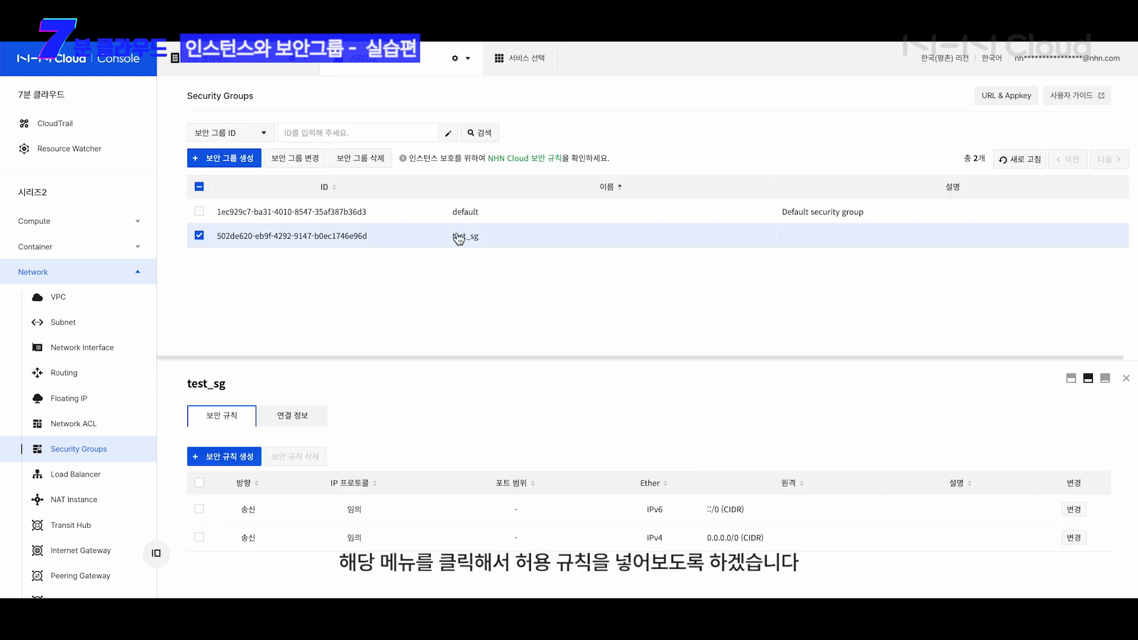
pyautogui.click(243, 461)
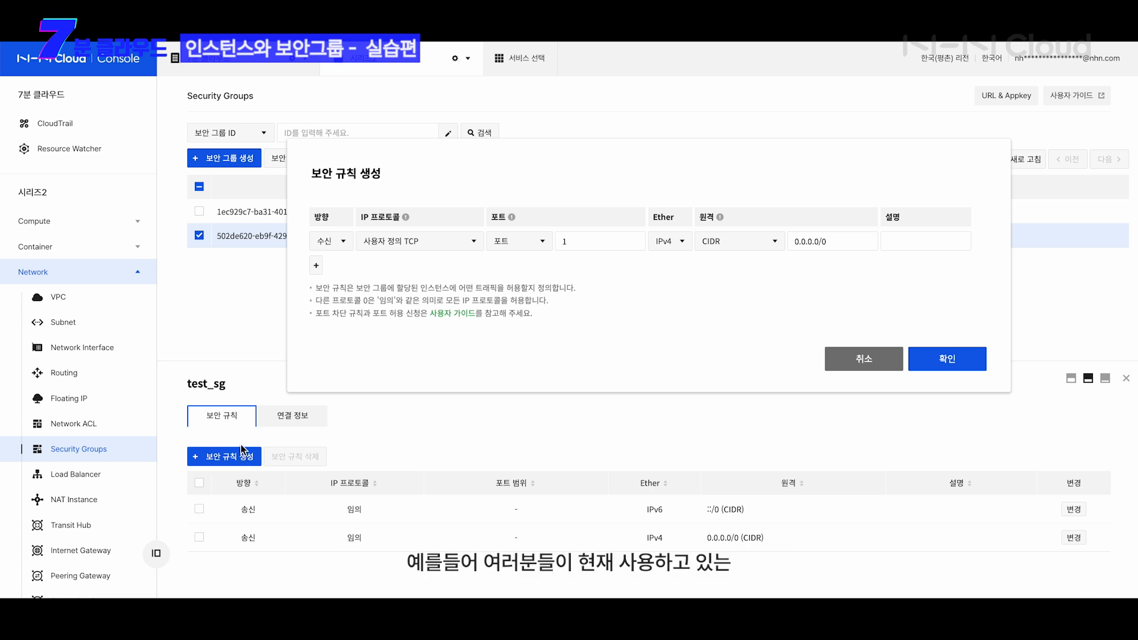
# Set the inbound TCP rule's remote source to 내 IP and its port to 22.
pyautogui.tripleClick(840, 248)
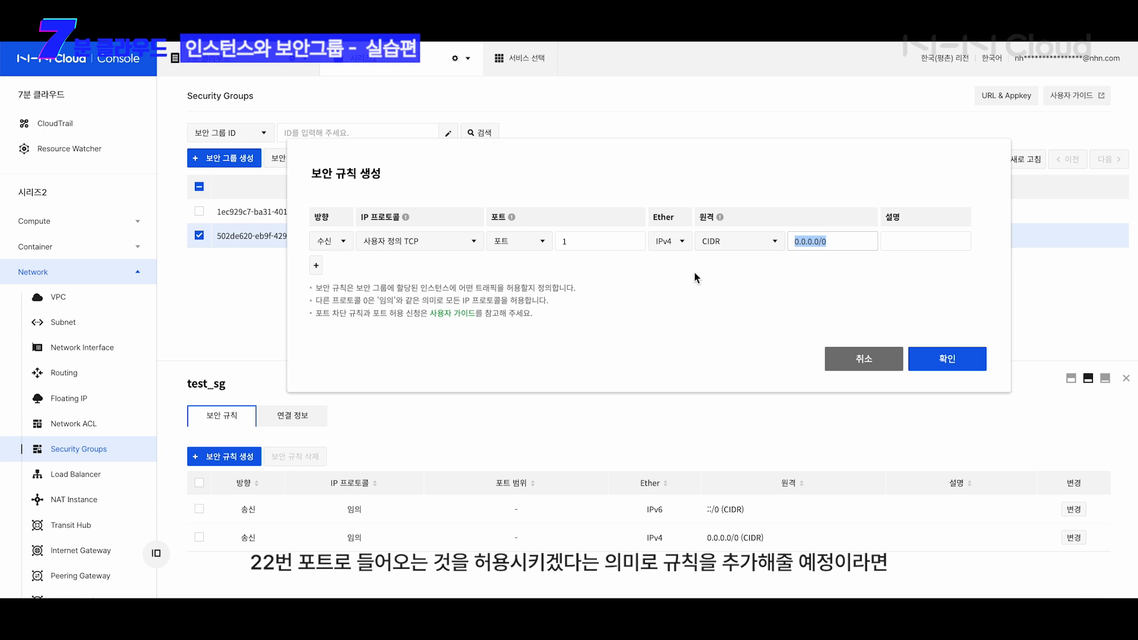
pyautogui.click(756, 243)
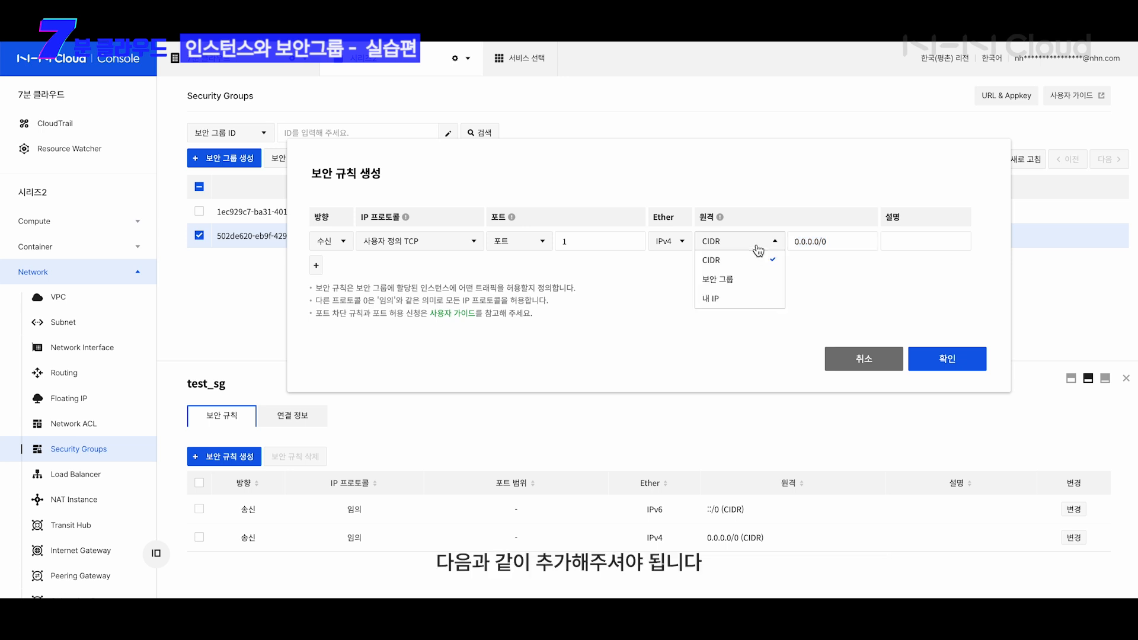
pyautogui.click(728, 304)
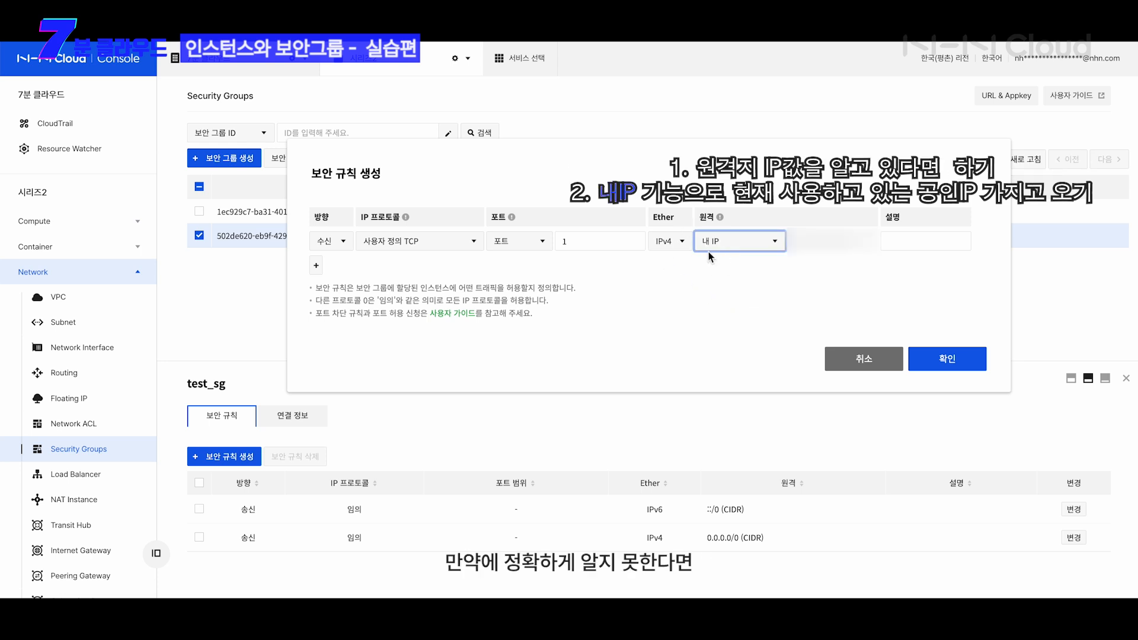
pyautogui.click(593, 237)
pyautogui.write('22')
# Enter 현재 사용하고 있는 공인 IP as the security rule's description and check the text.
pyautogui.click(962, 240)
pyautogui.write('d')
pyautogui.press('BackSpace')
pyautogui.write('현재 사용하고 있는 공인')
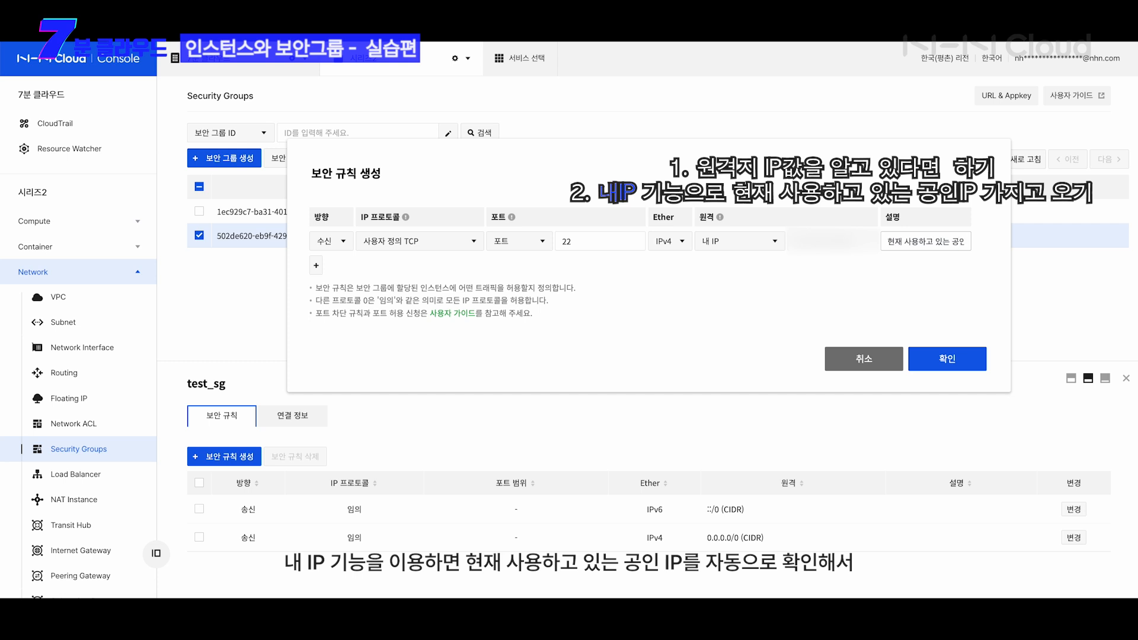
pyautogui.write(' IP')
pyautogui.tripleClick(958, 243)
pyautogui.doubleClick(945, 243)
pyautogui.moveTo(944, 243); pyautogui.dragTo(838, 242)
pyautogui.click(949, 235)
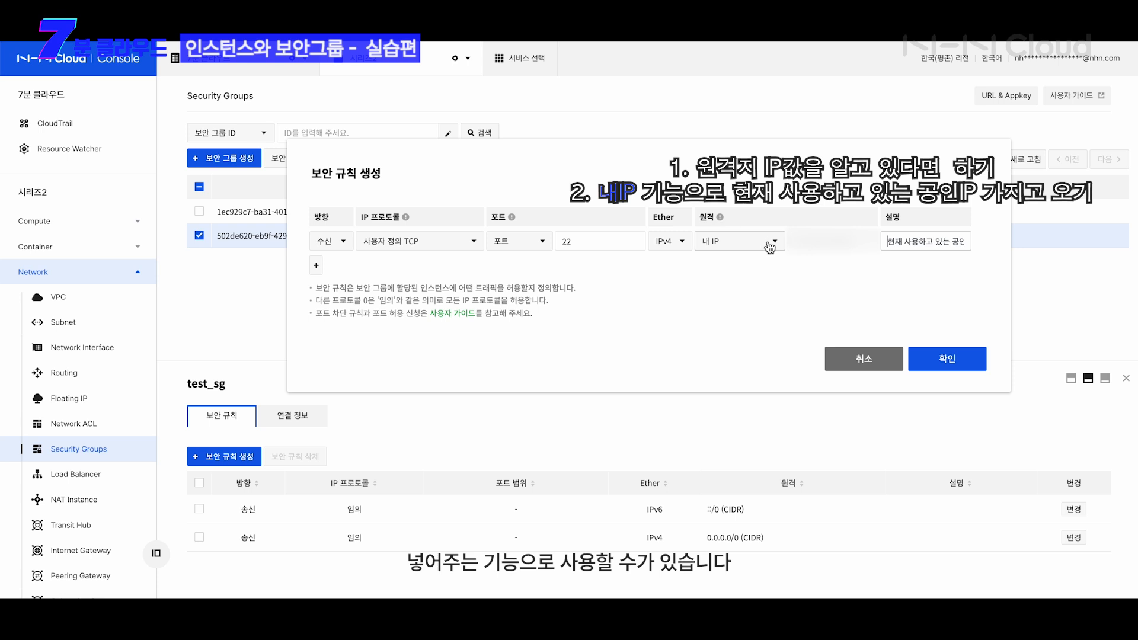